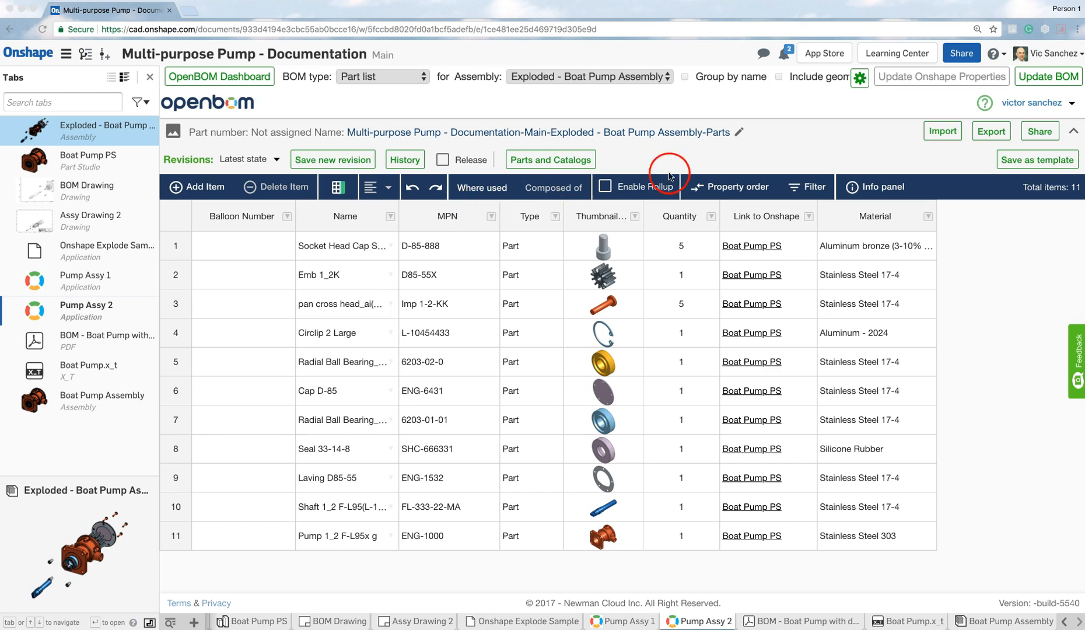
Step: Review the Onshape and OpenBOM properties available in the BOM template settings, without saving changes
left_click(858, 81)
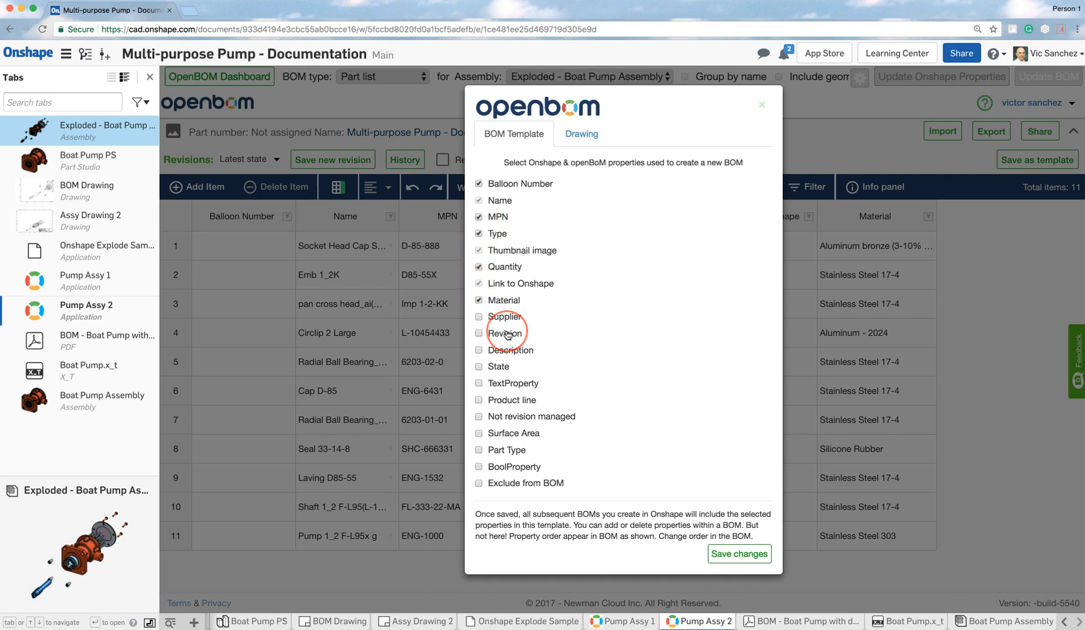
scroll(507, 334, "down", 5)
scroll(507, 334, "down", 2)
scroll(507, 335, "up", 5)
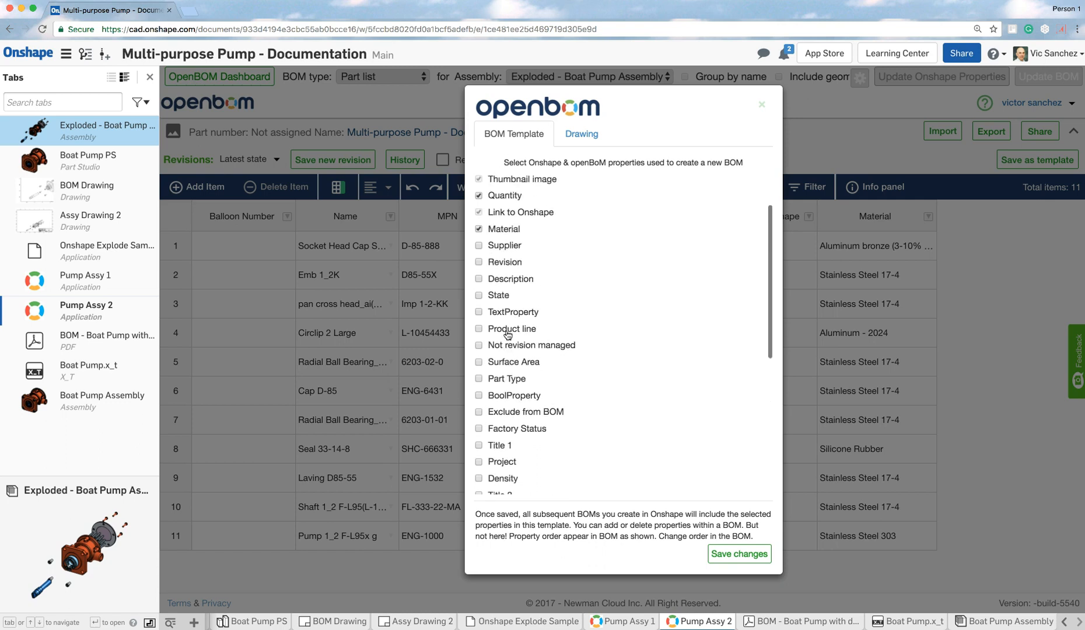
scroll(508, 334, "up", 2)
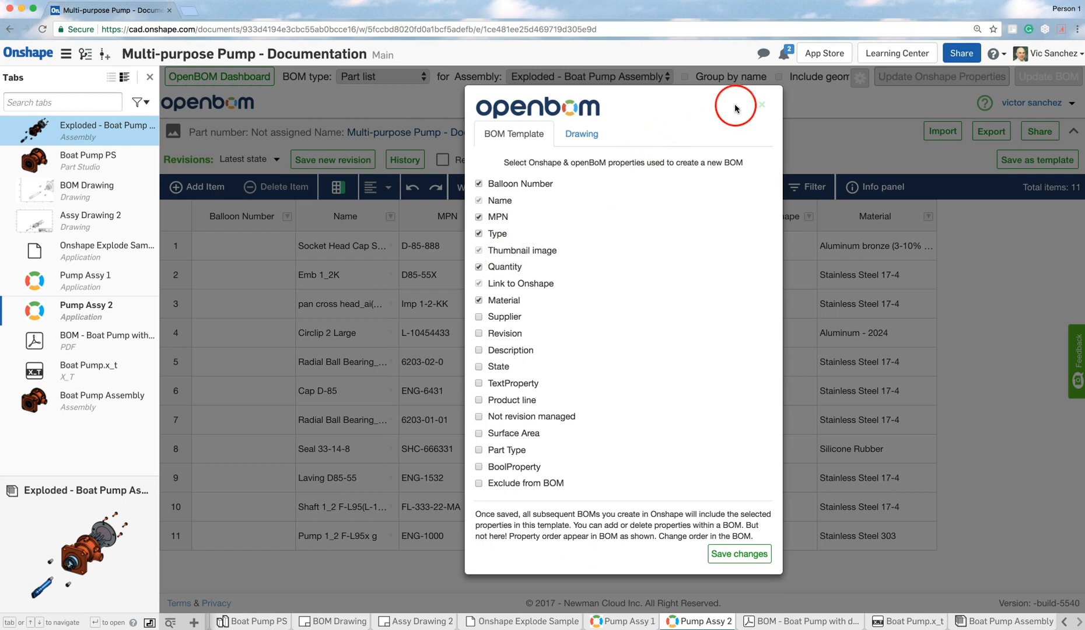
left_click(761, 104)
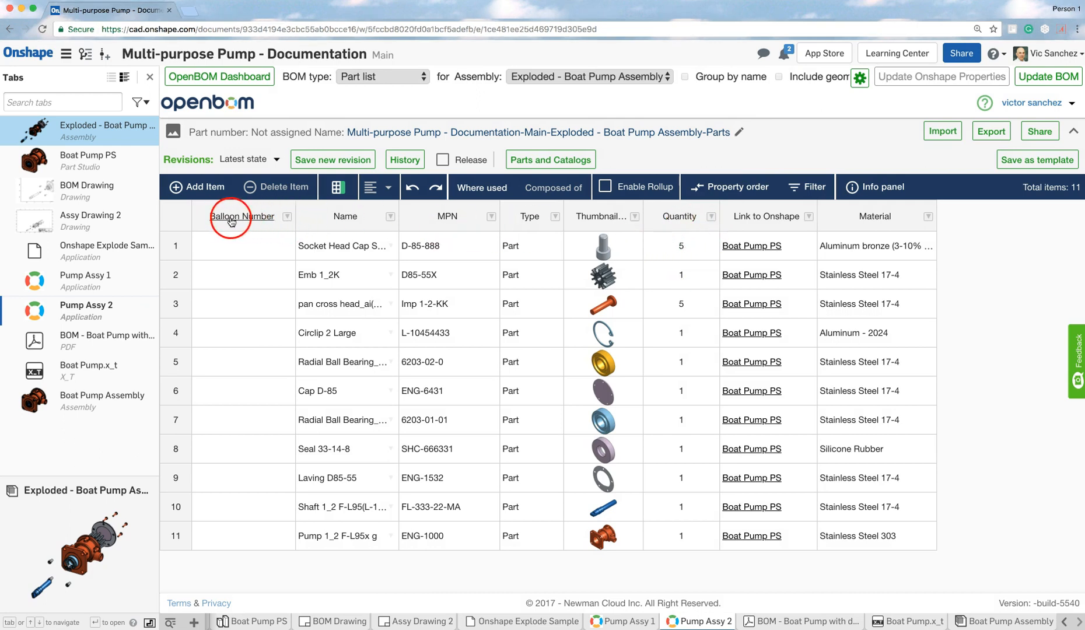
Step: Rename the Balloon Number property of the parts list to "Item Number"
left_click(286, 218)
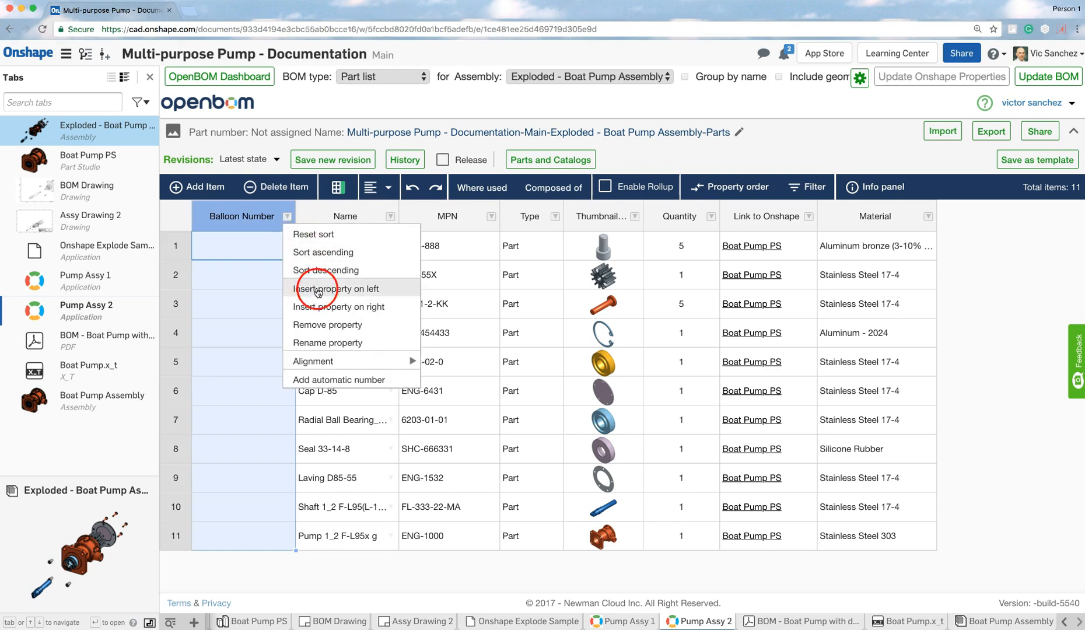
left_click(315, 342)
left_click(537, 338)
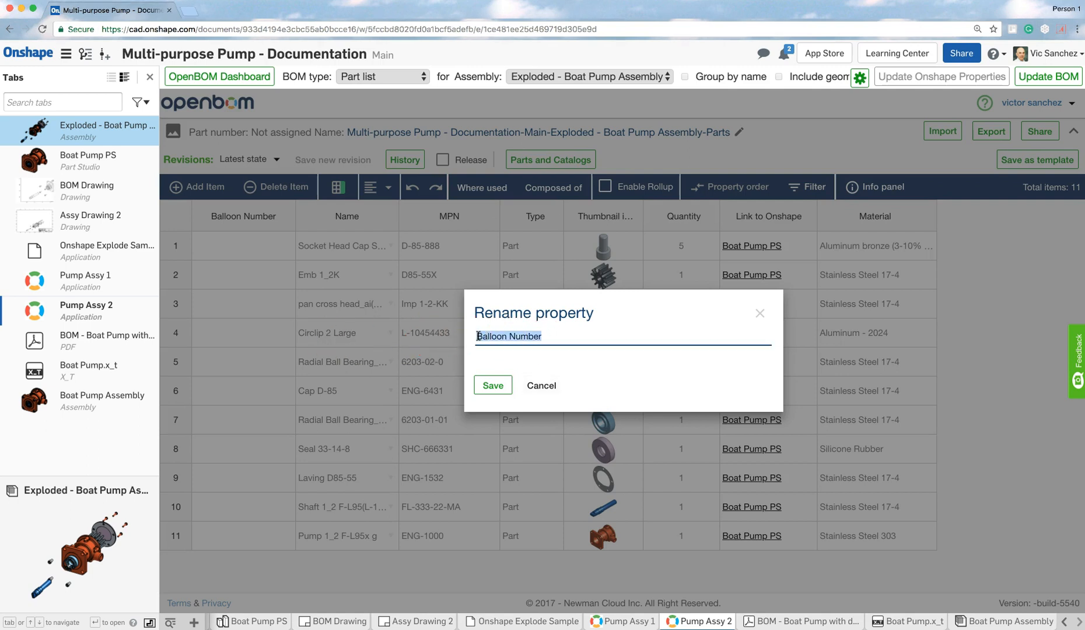
type("Item")
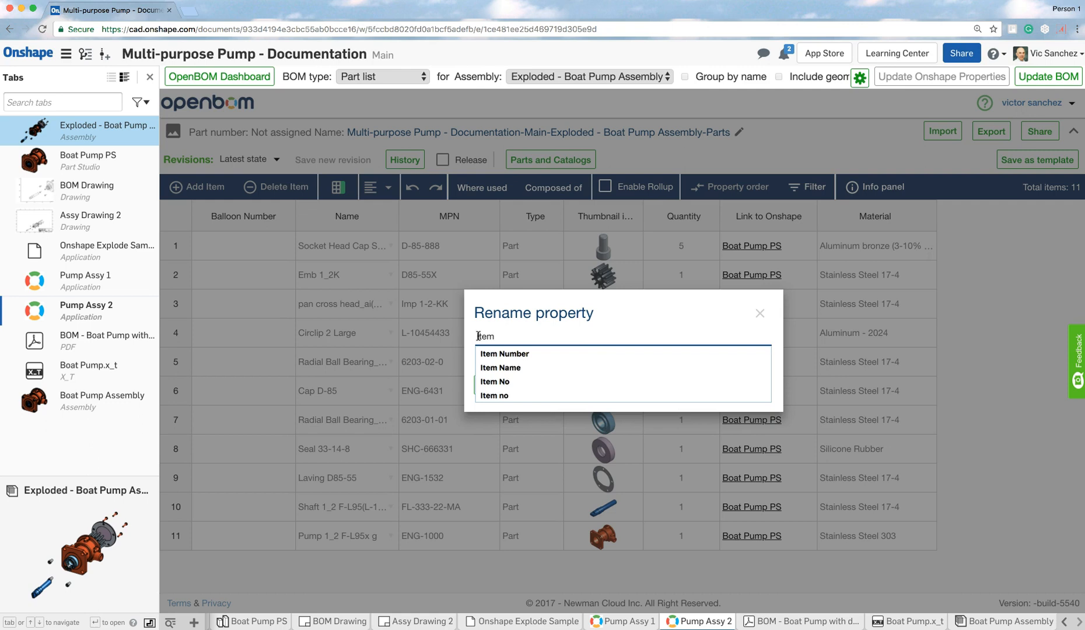
type(" Number")
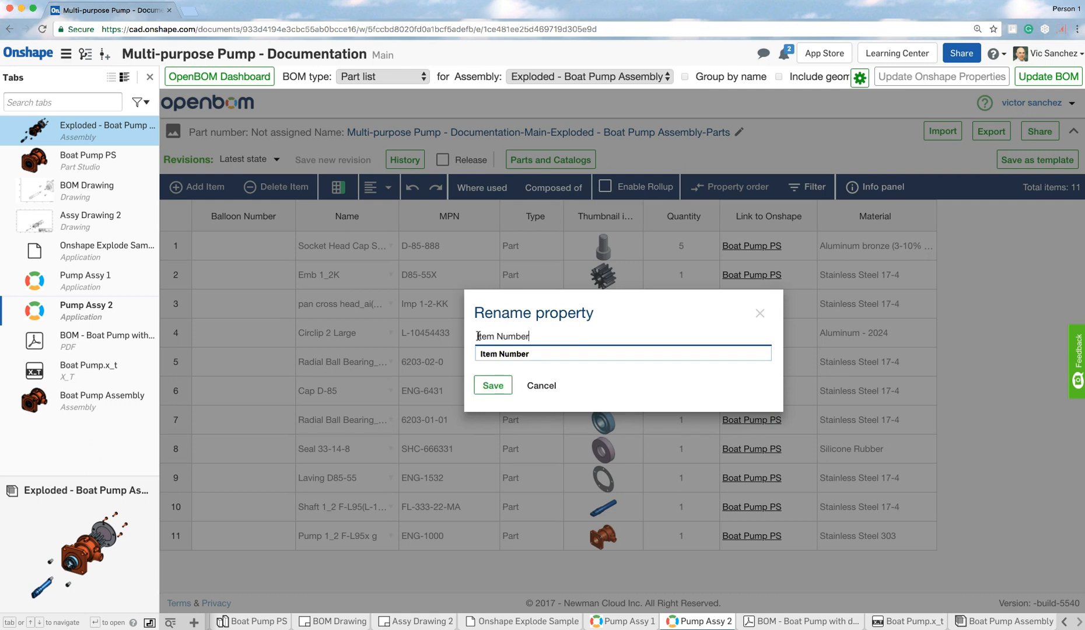
left_click(474, 376)
left_click(225, 248)
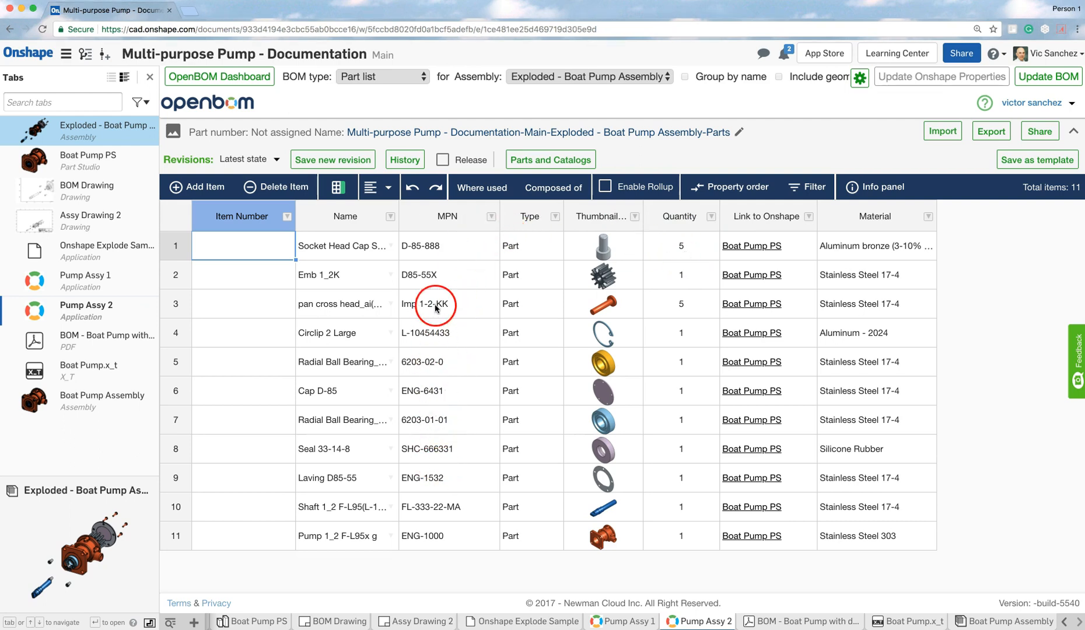
Step: Sort the parts list by MPN in ascending order and fill the Item Number column with automatic numbers starting at 1
left_click(491, 217)
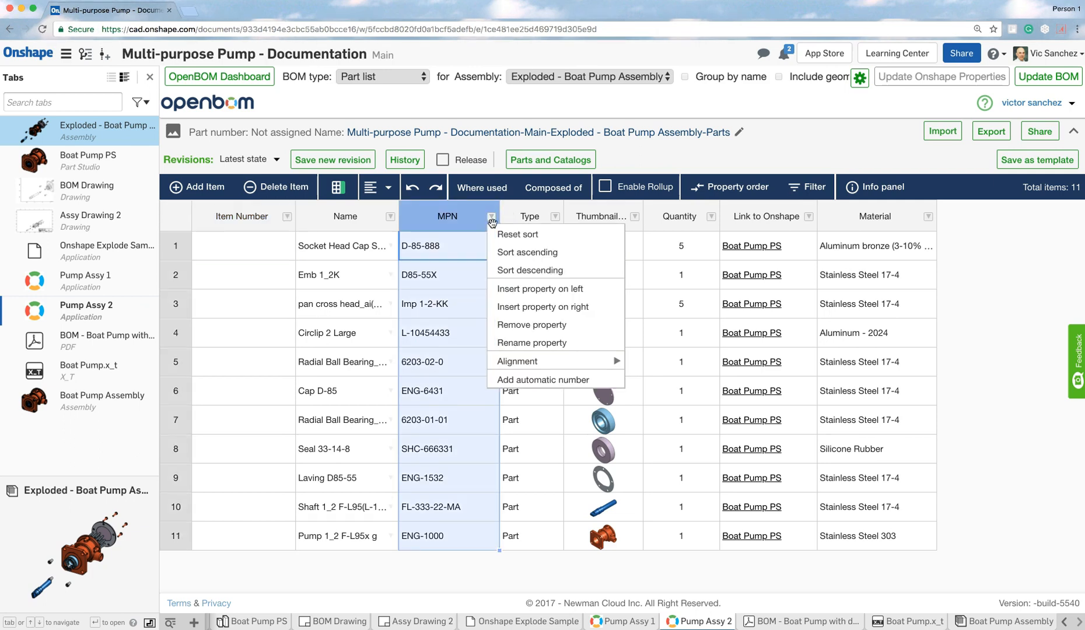
left_click(503, 254)
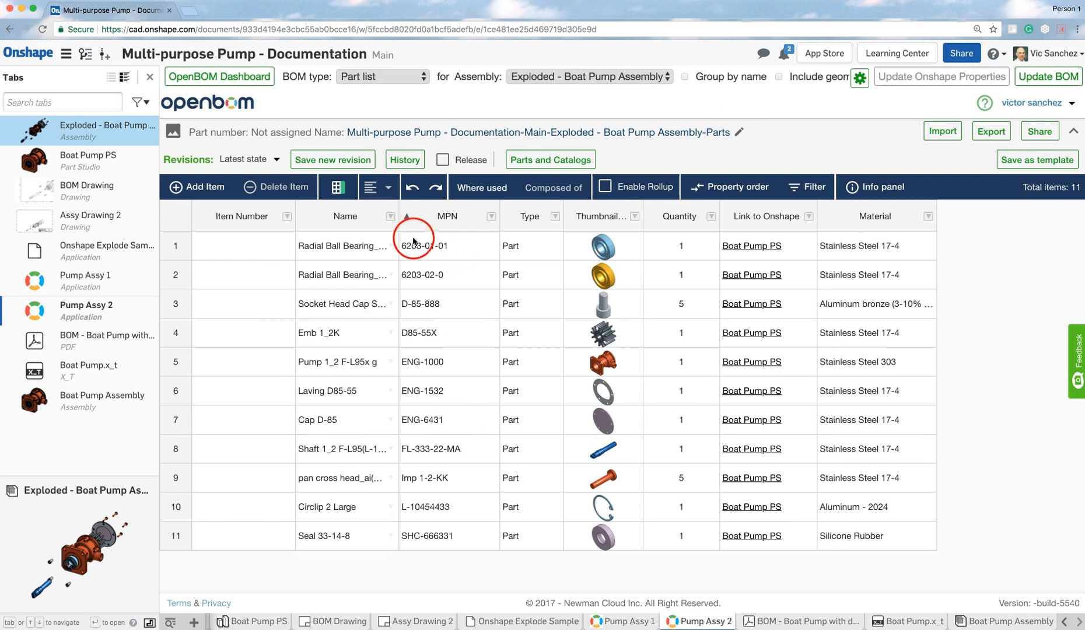
left_click(286, 217)
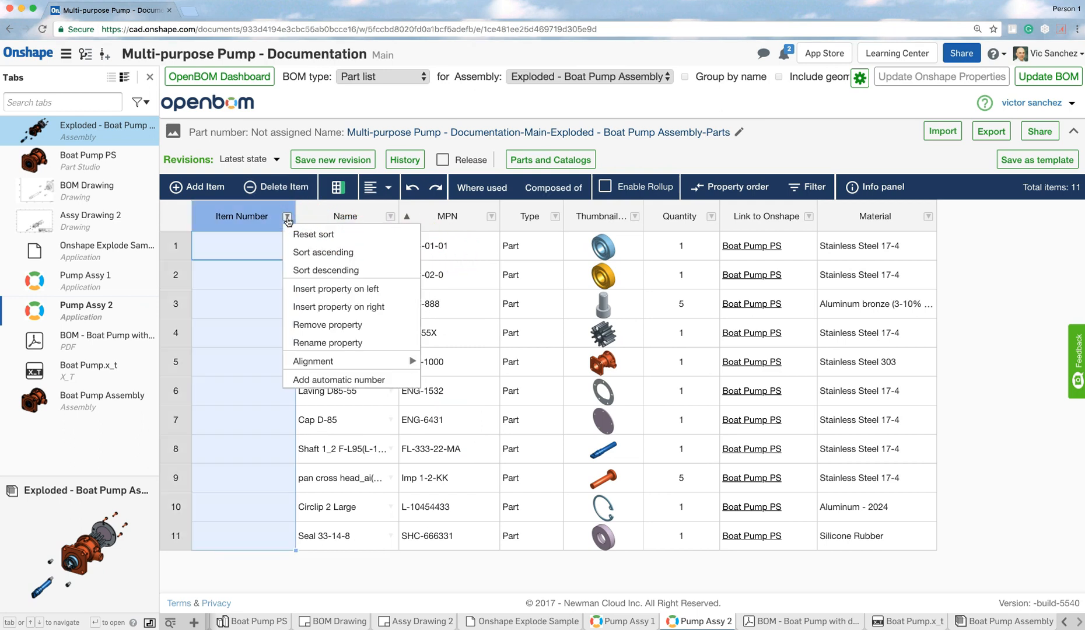
left_click(306, 380)
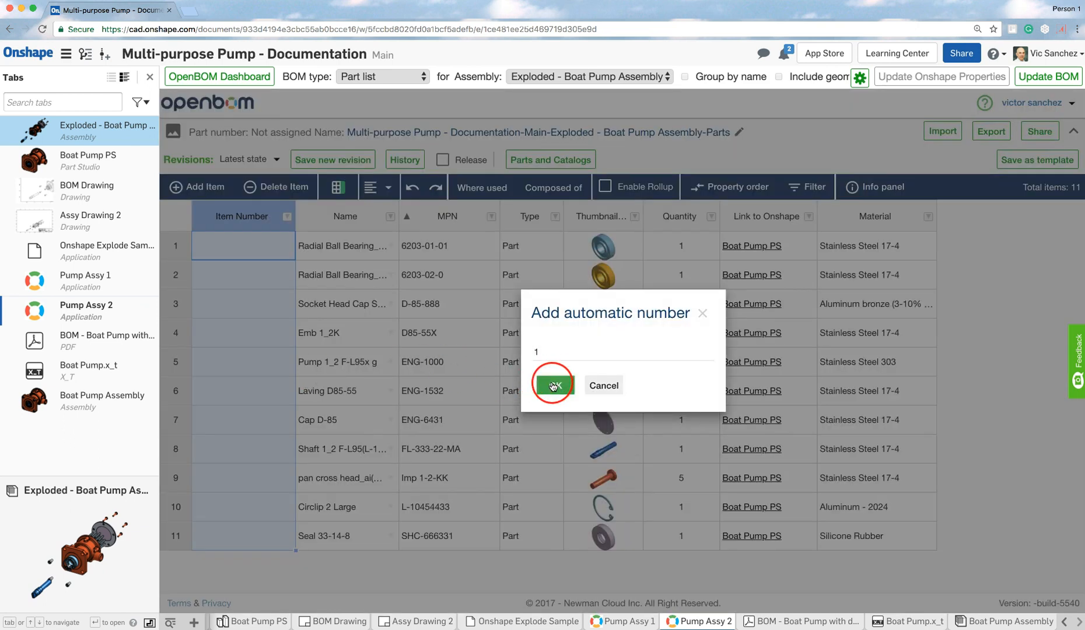
left_click(553, 386)
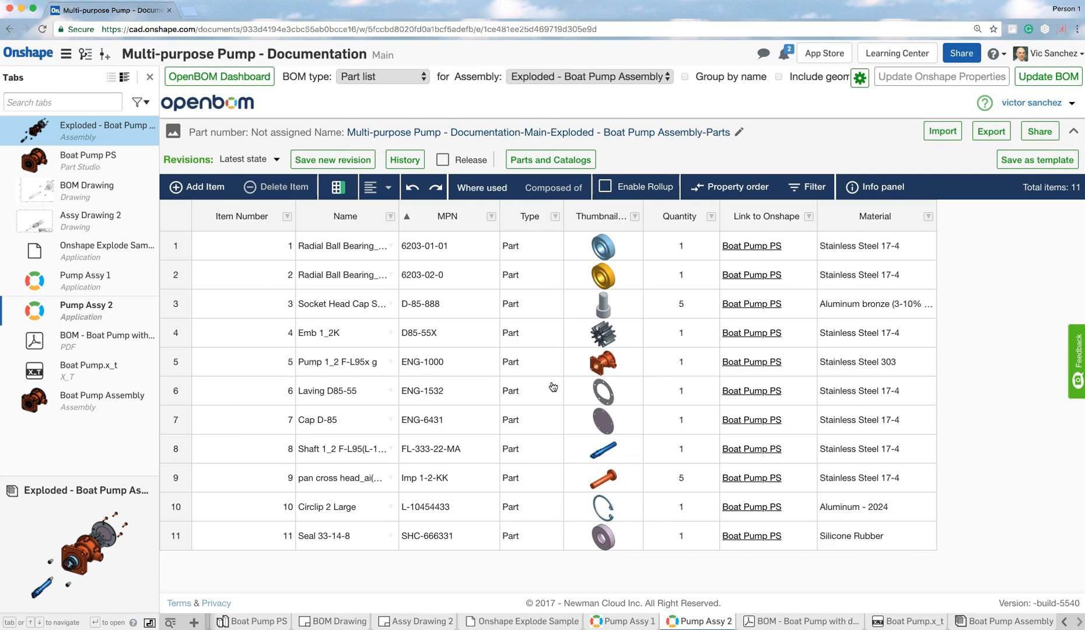
Step: Center-align the values in the Item Number column
left_click(209, 227)
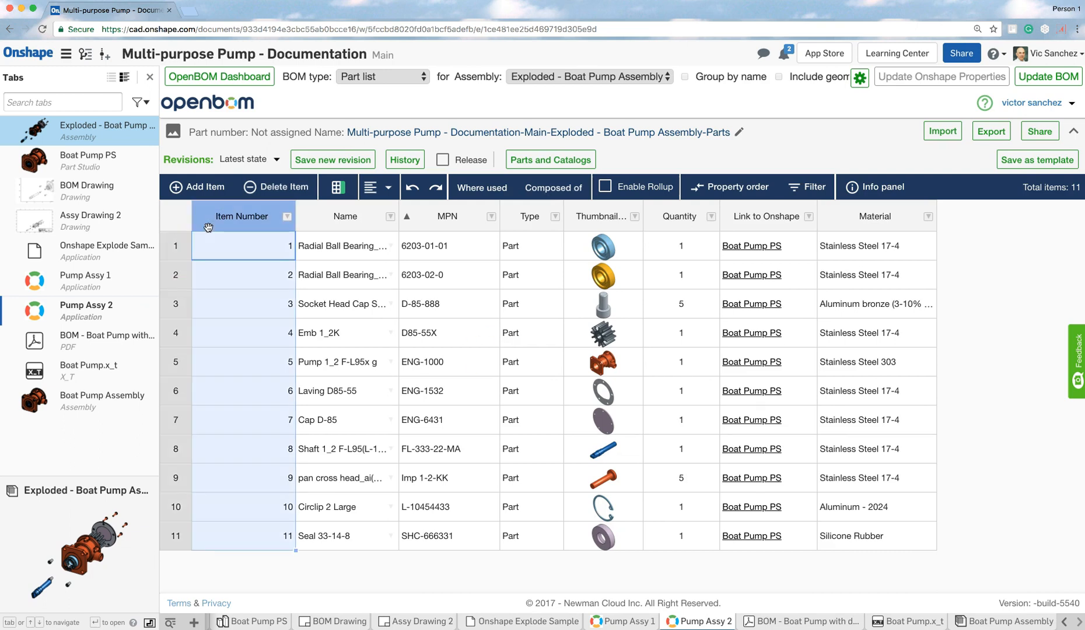
left_click(369, 191)
left_click(410, 213)
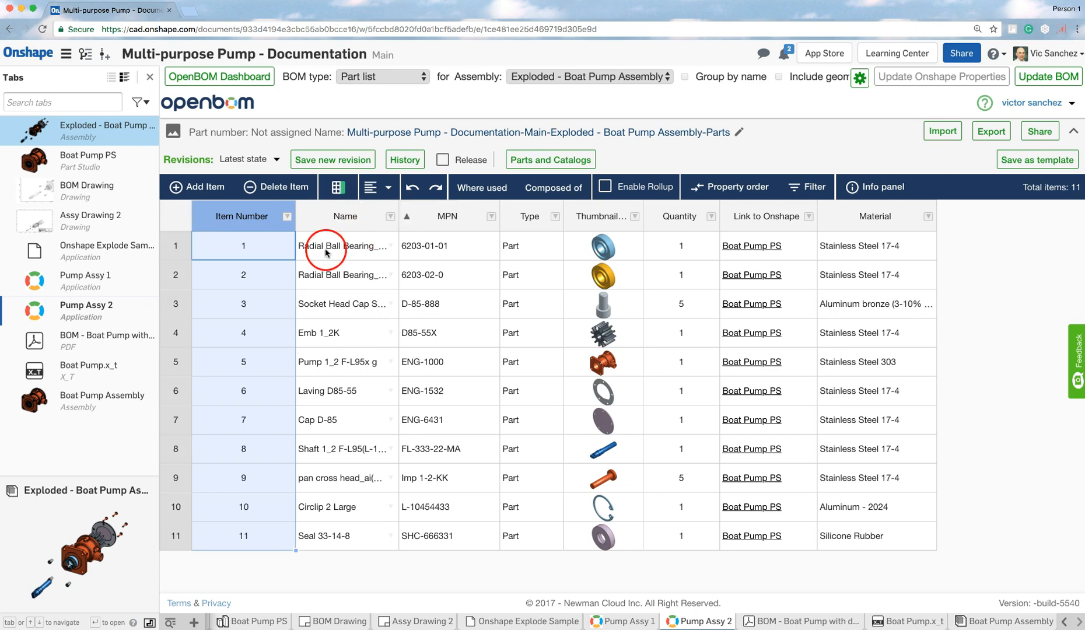
left_click(278, 280)
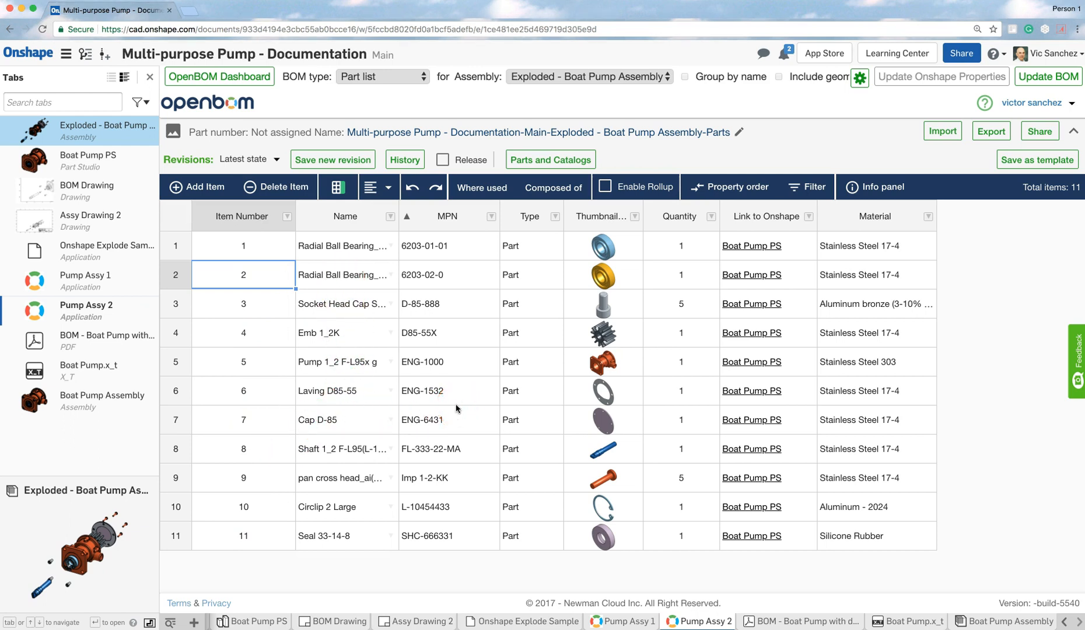
Step: Check which BOM properties are set to appear in the drawing BOM, then close the settings without changes
left_click(859, 80)
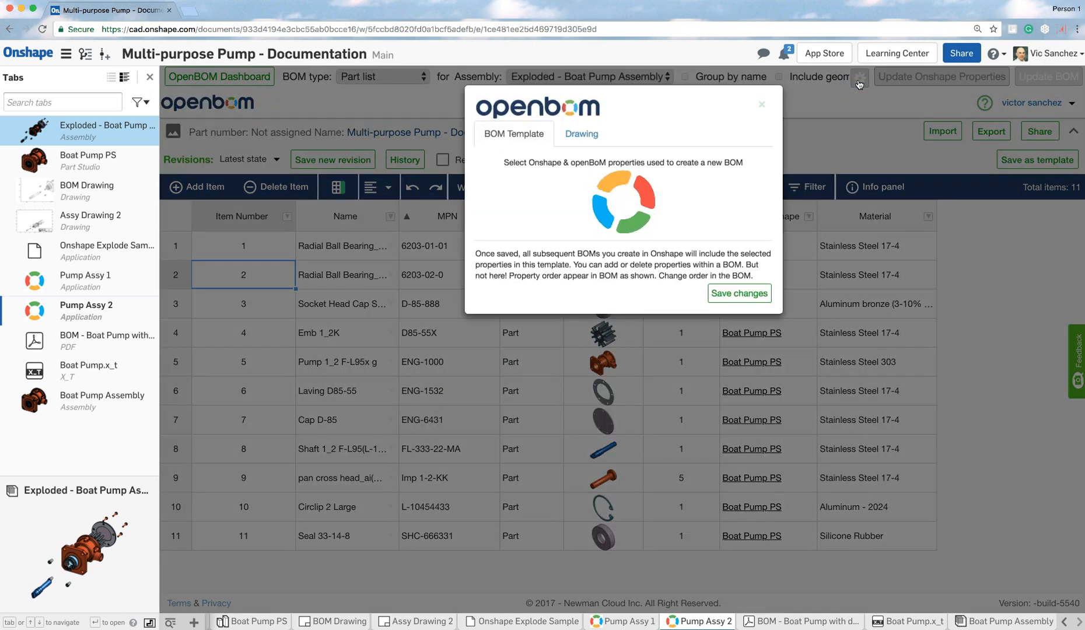
left_click(581, 135)
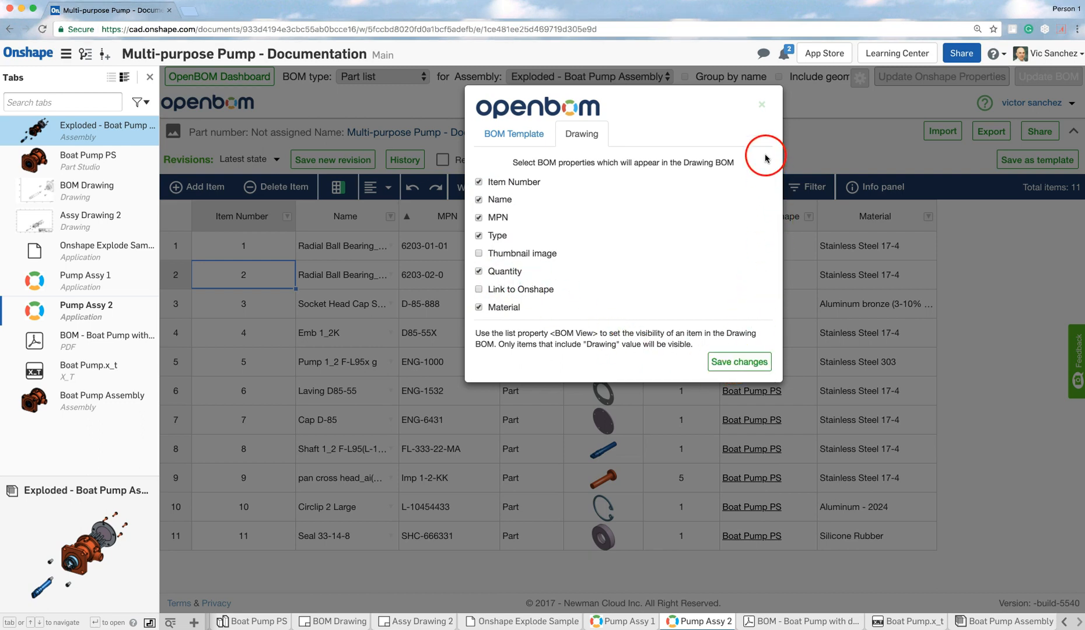
left_click(762, 105)
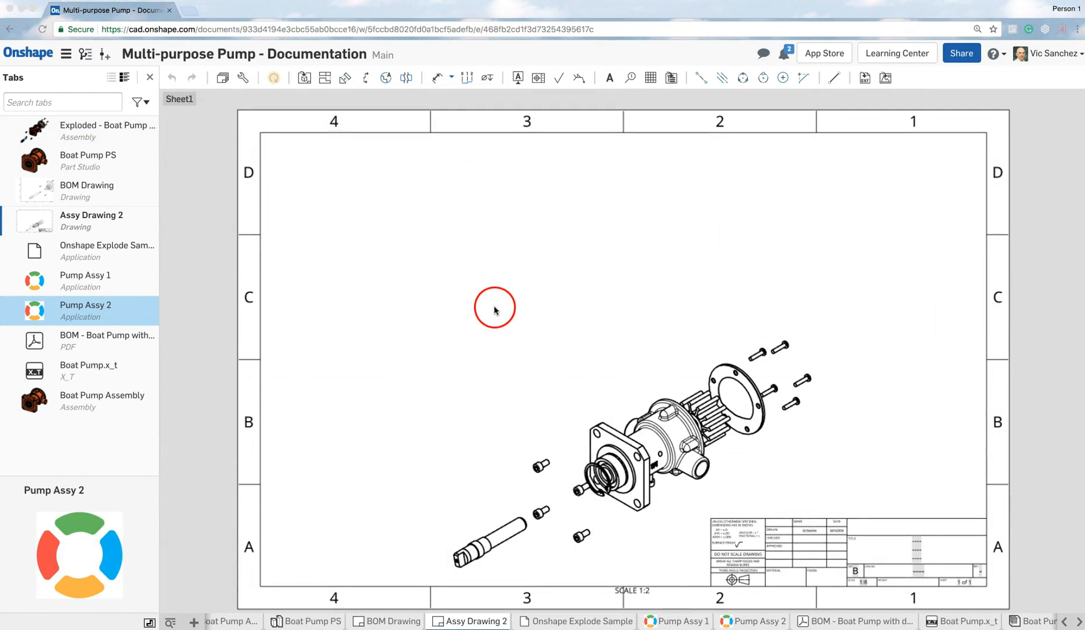
Step: Insert the Pump Assy 2 BOM into Assy Drawing 2, placing it at the upper-left inner corner of the sheet border
left_click(672, 80)
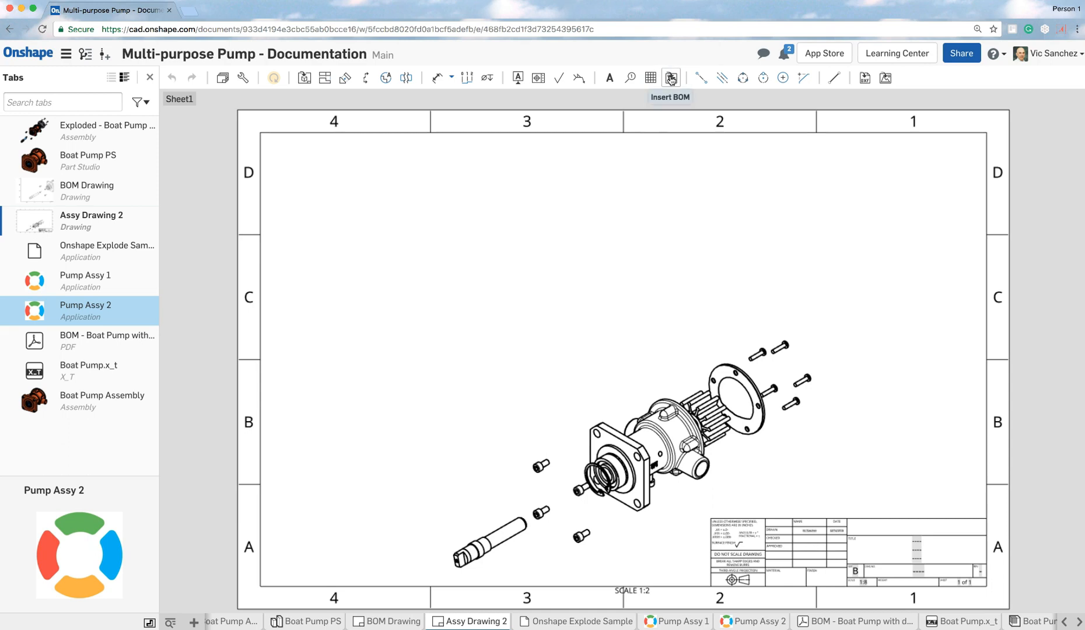
left_click(671, 79)
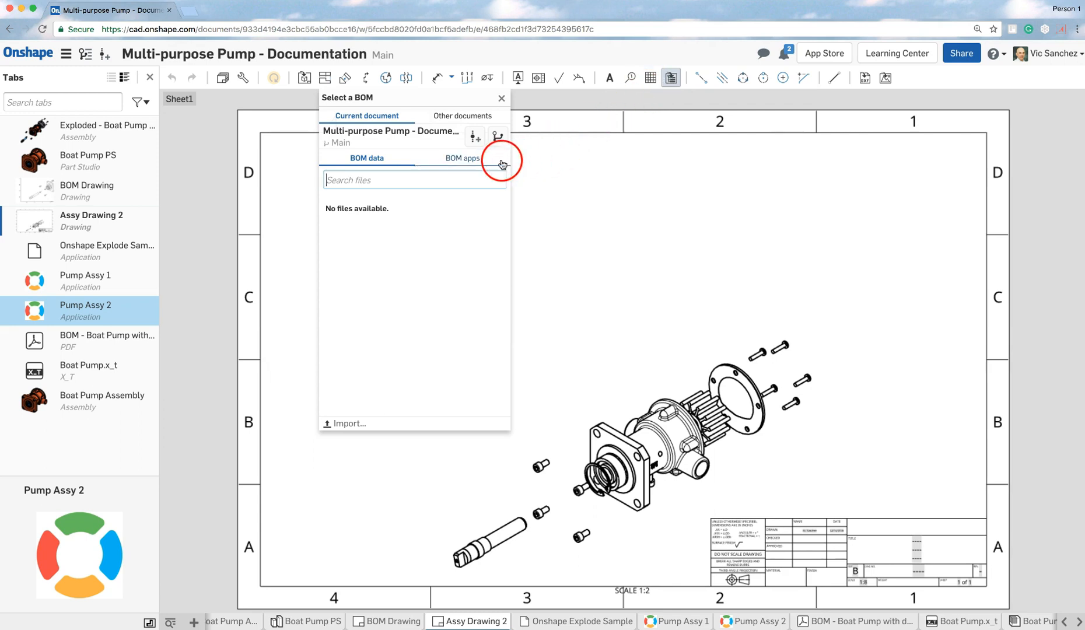
left_click(459, 159)
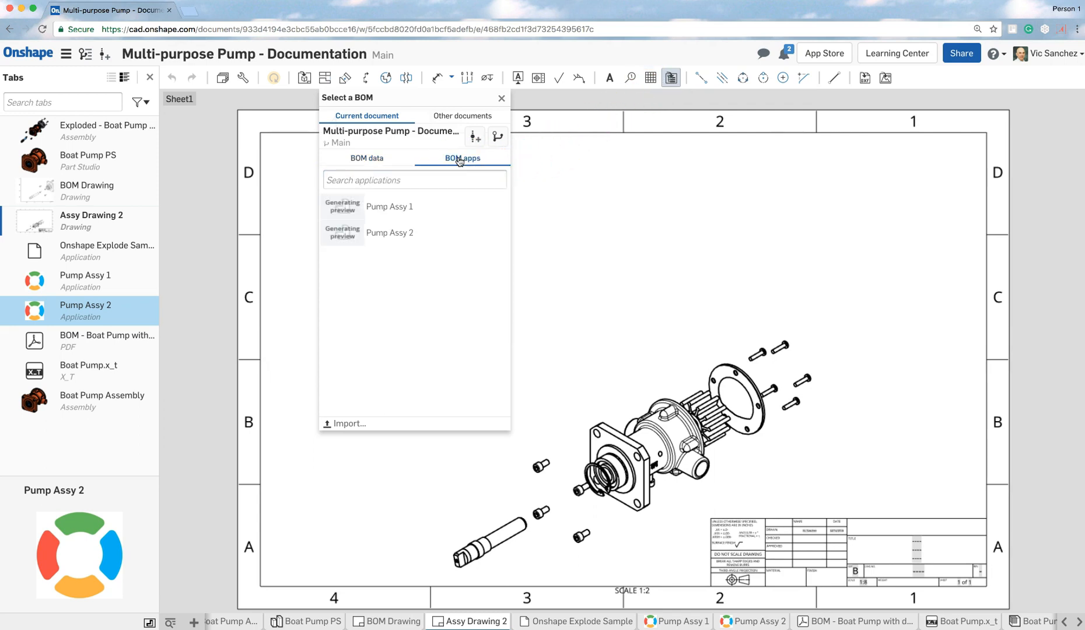
left_click(402, 238)
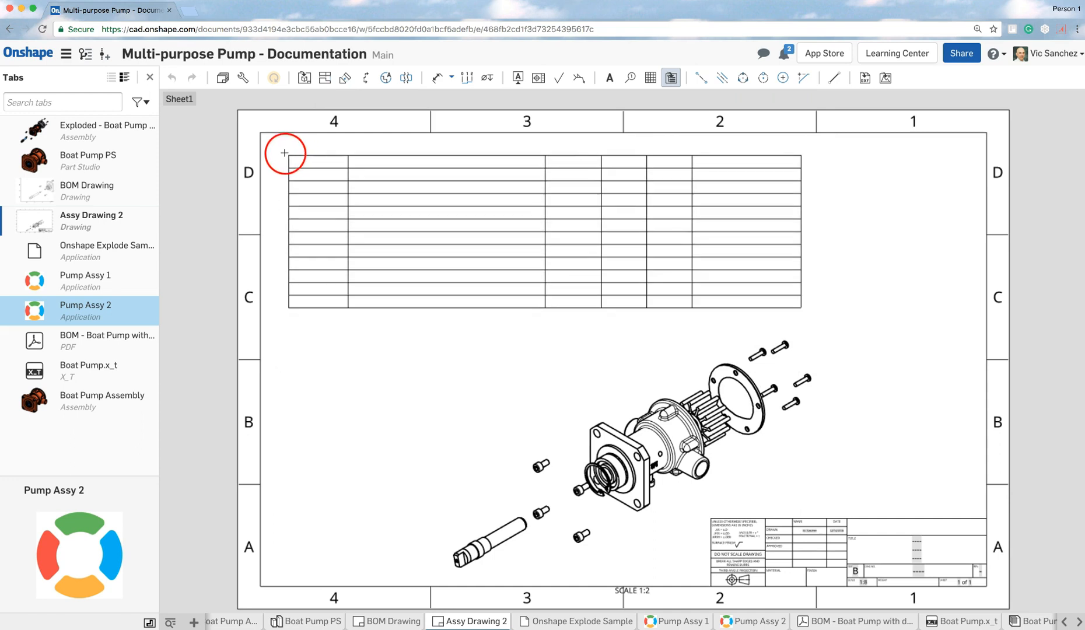
left_click(260, 133)
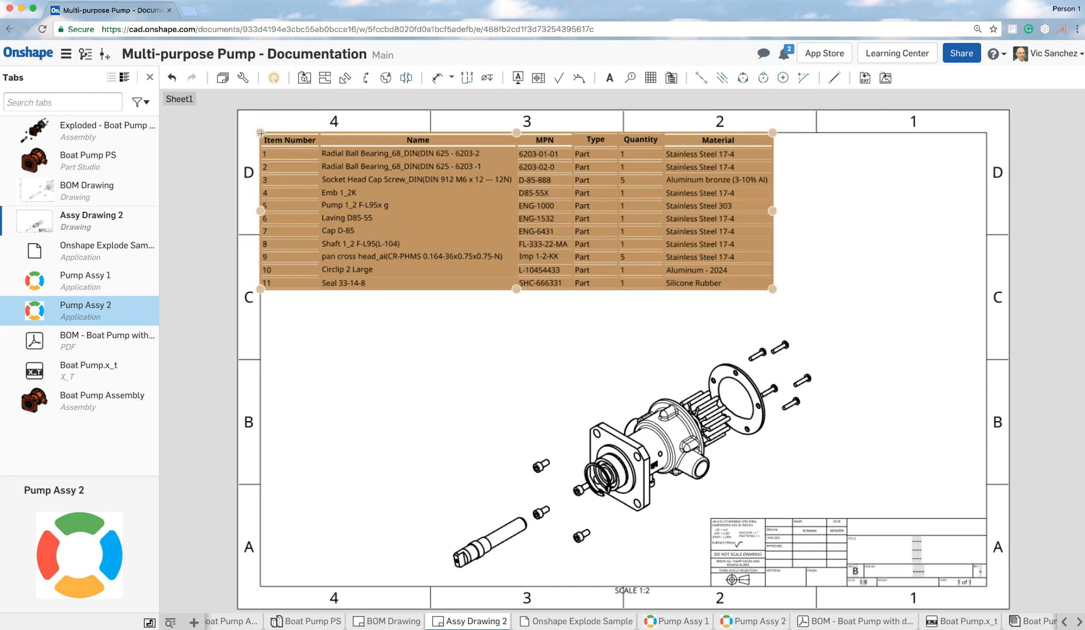
Step: Center the item numbers 1 to 11 within their cells in the drawing's BOM table
left_click(268, 151)
left_click(307, 300)
left_click(295, 158)
left_click(294, 157)
left_click(292, 283)
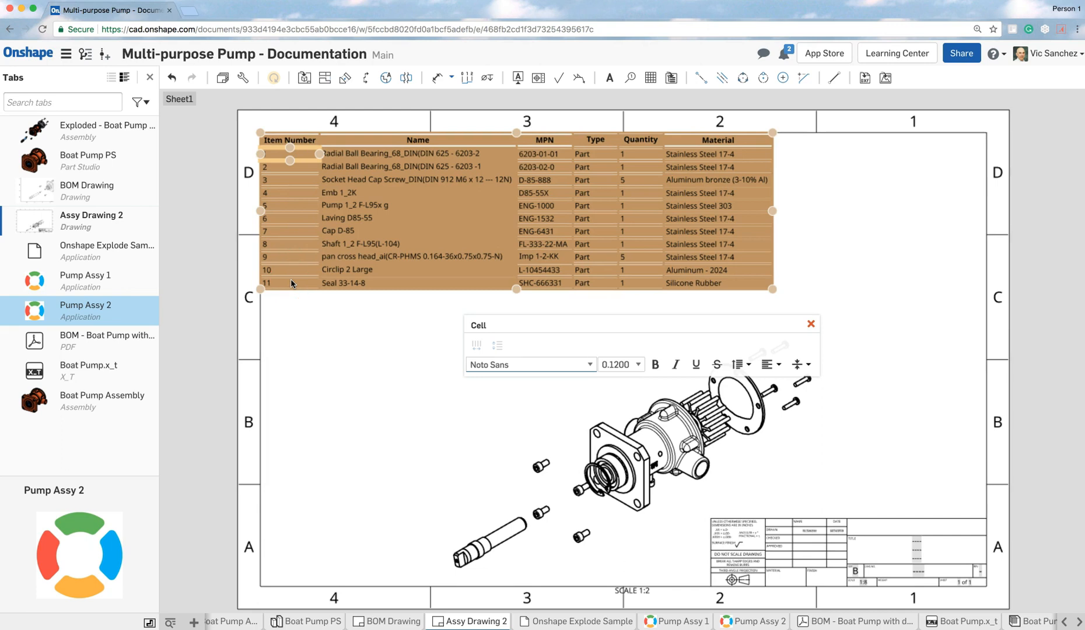
left_click(771, 364)
left_click(786, 407)
left_click(366, 376)
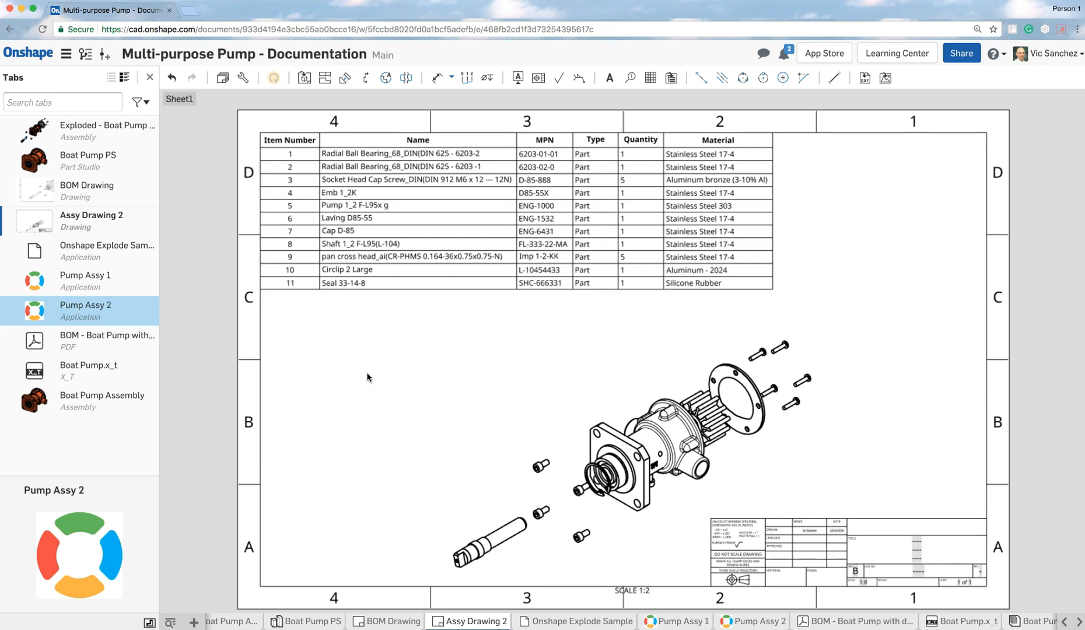
Step: Check in the exploded pump view's properties which BOM its callouts are associated with, then close without changes
left_click(437, 369)
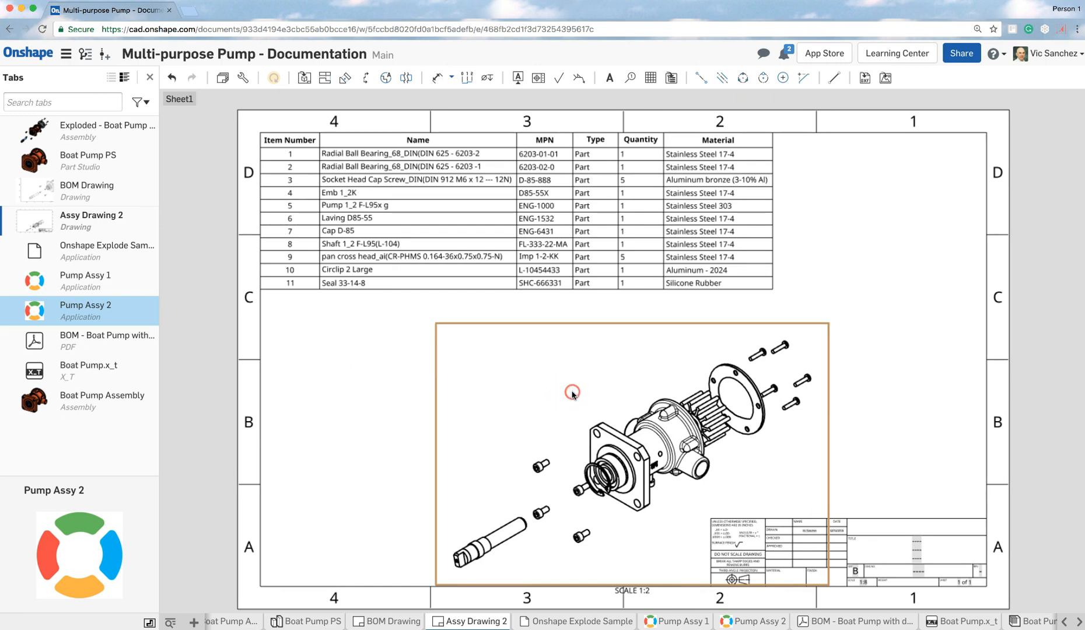
right_click(572, 394)
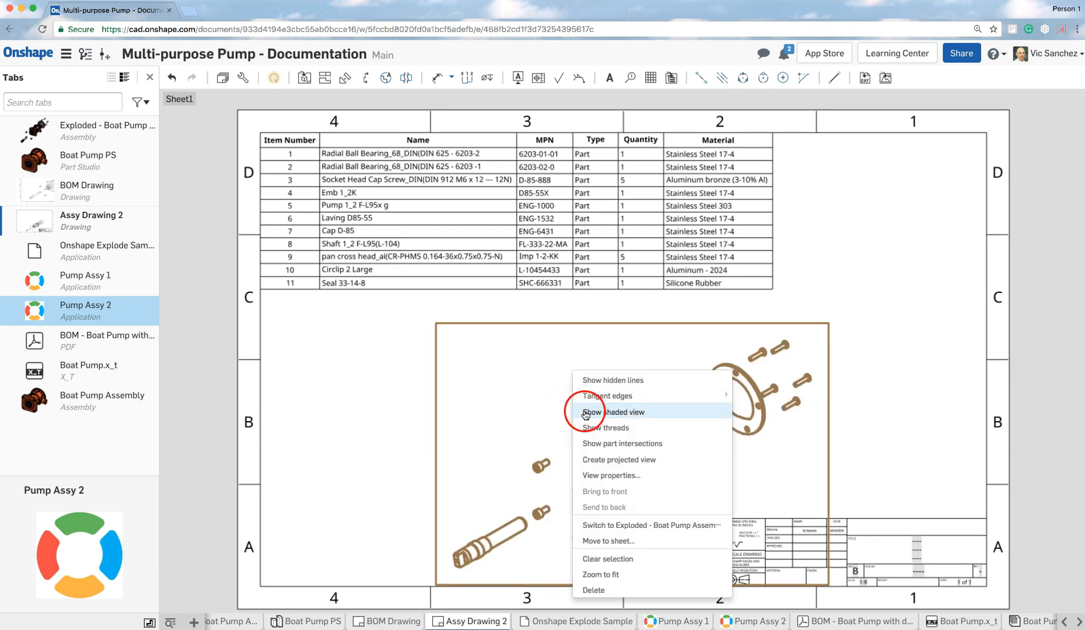
left_click(592, 478)
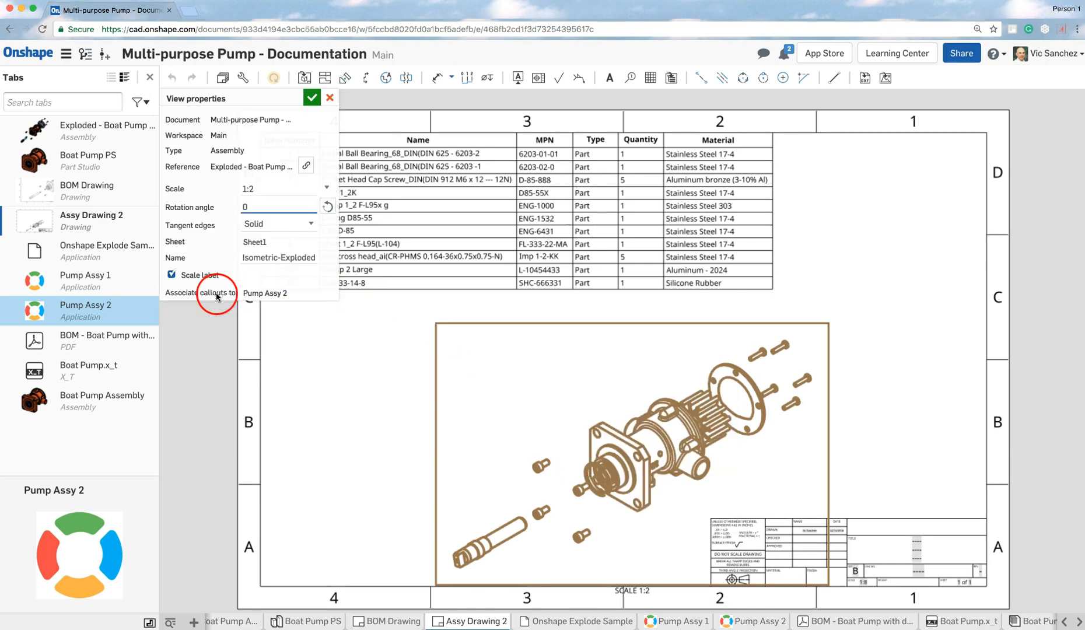
left_click(278, 297)
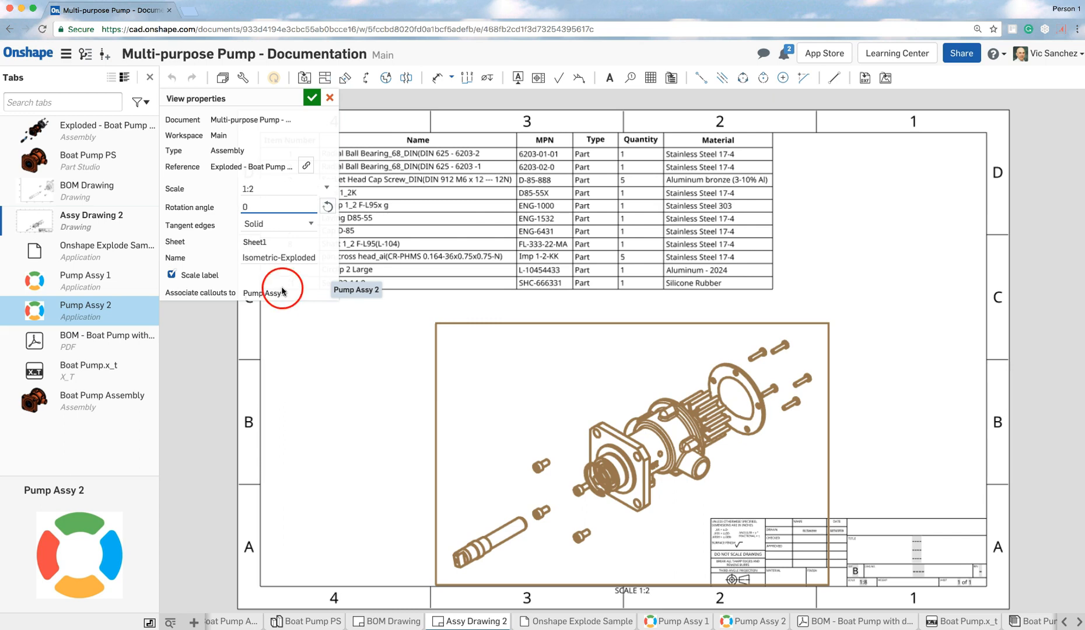
left_click(330, 99)
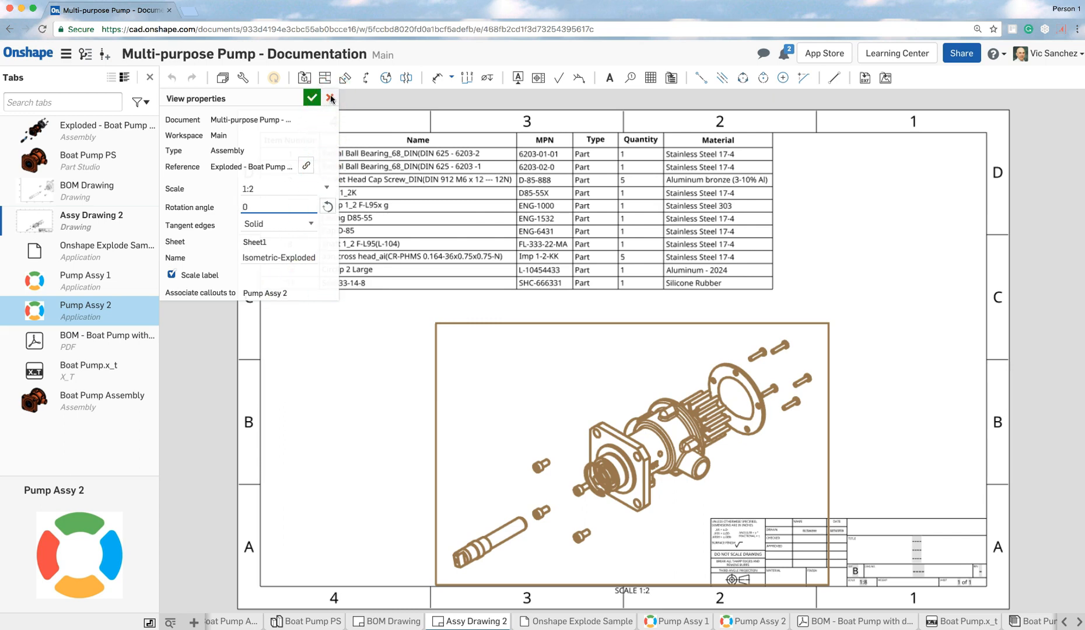
left_click(351, 366)
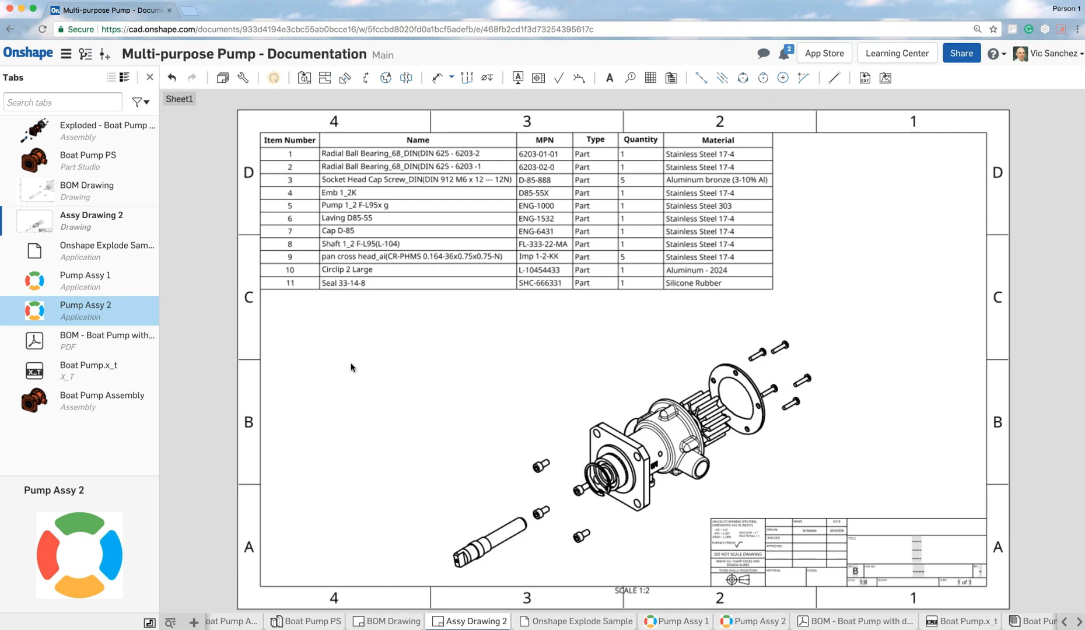
left_click(418, 336)
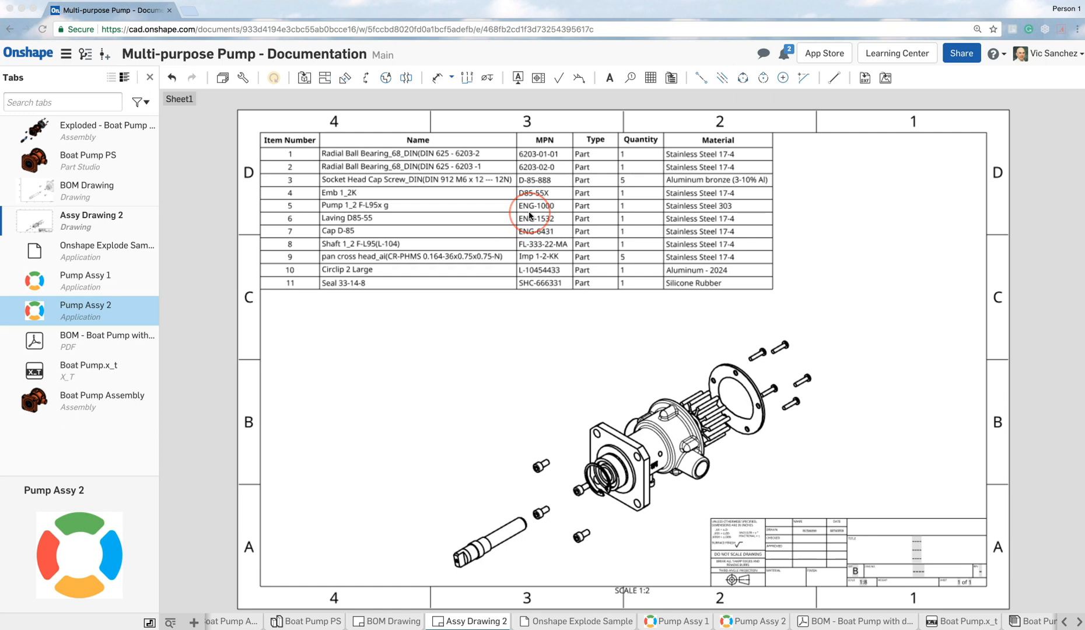
Step: Start a callout and replace its central Item No. text with the BOM table's Item Number property
left_click(631, 78)
left_click(631, 78)
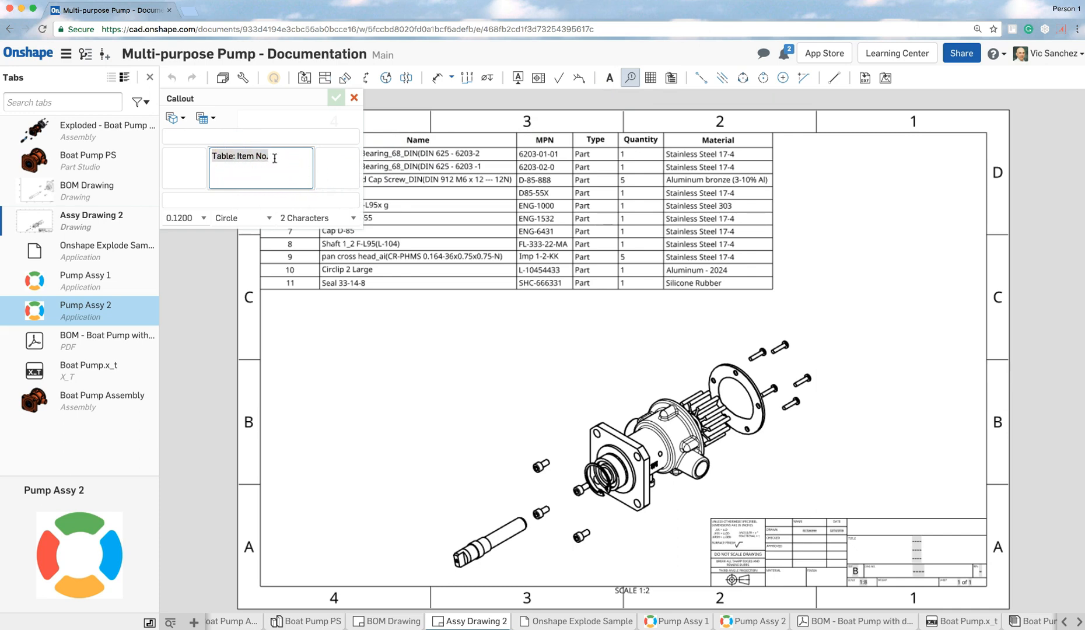
key("BackSpace")
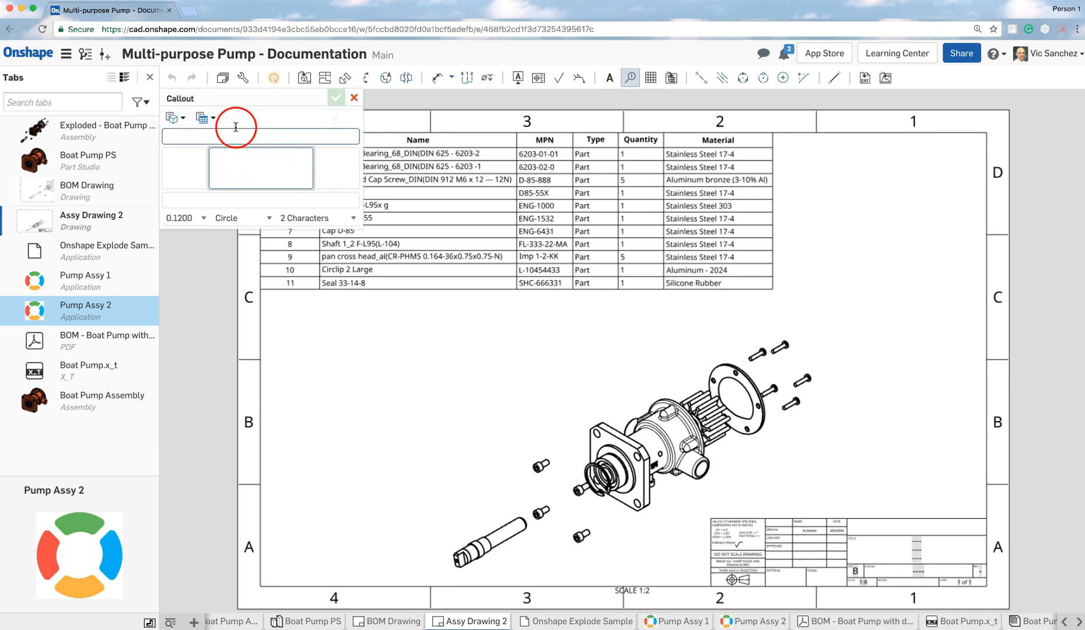
left_click(214, 119)
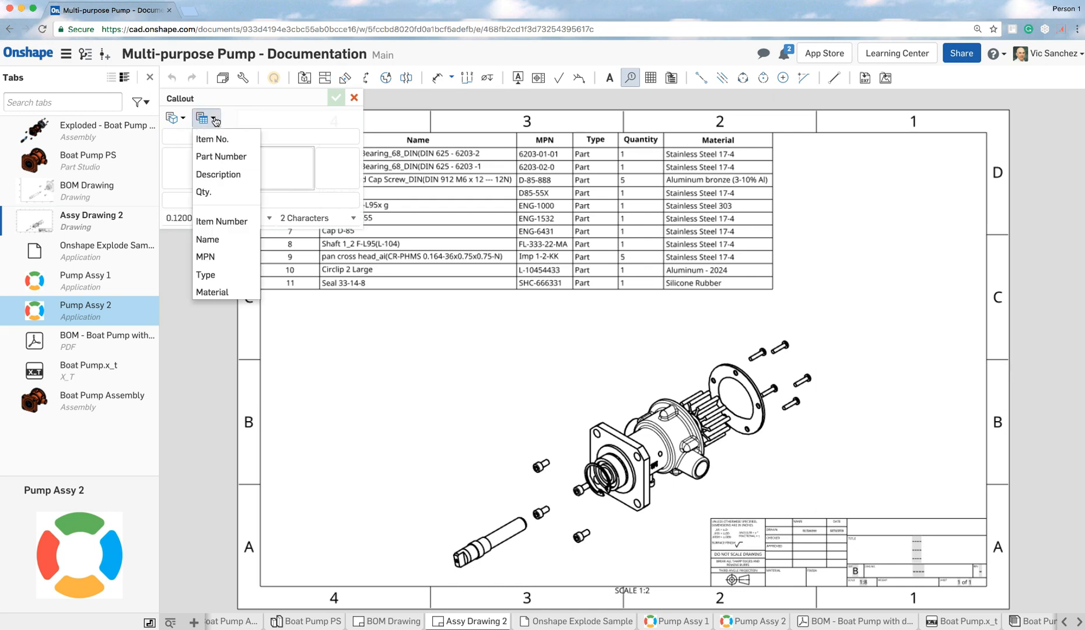
left_click(219, 221)
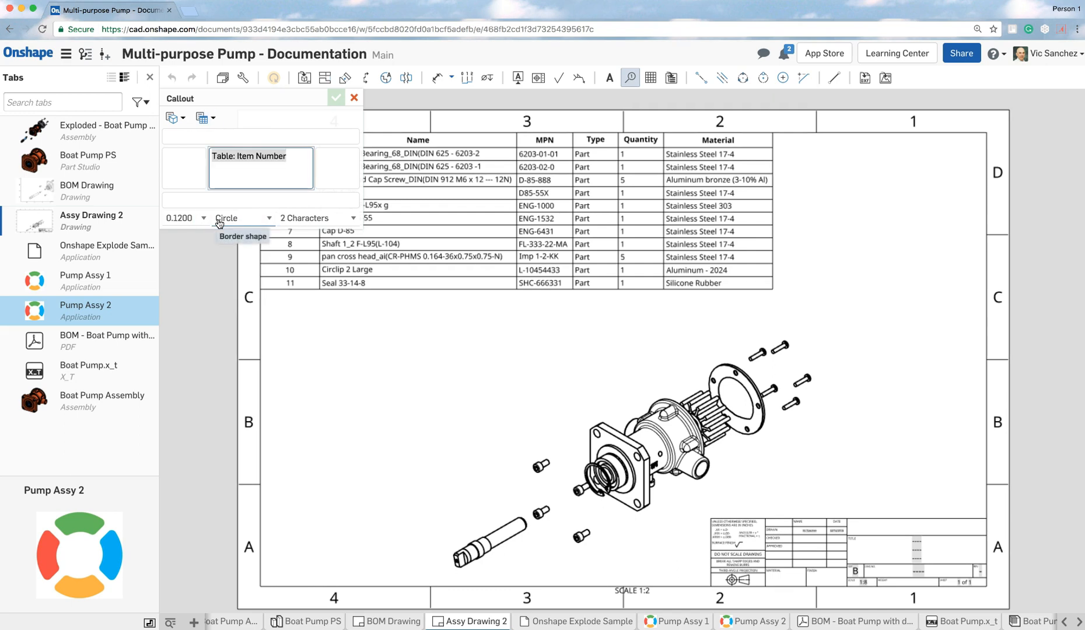
Step: Add the table's Qty. property beside the callout's item number and the MPN property below it
left_click(332, 165)
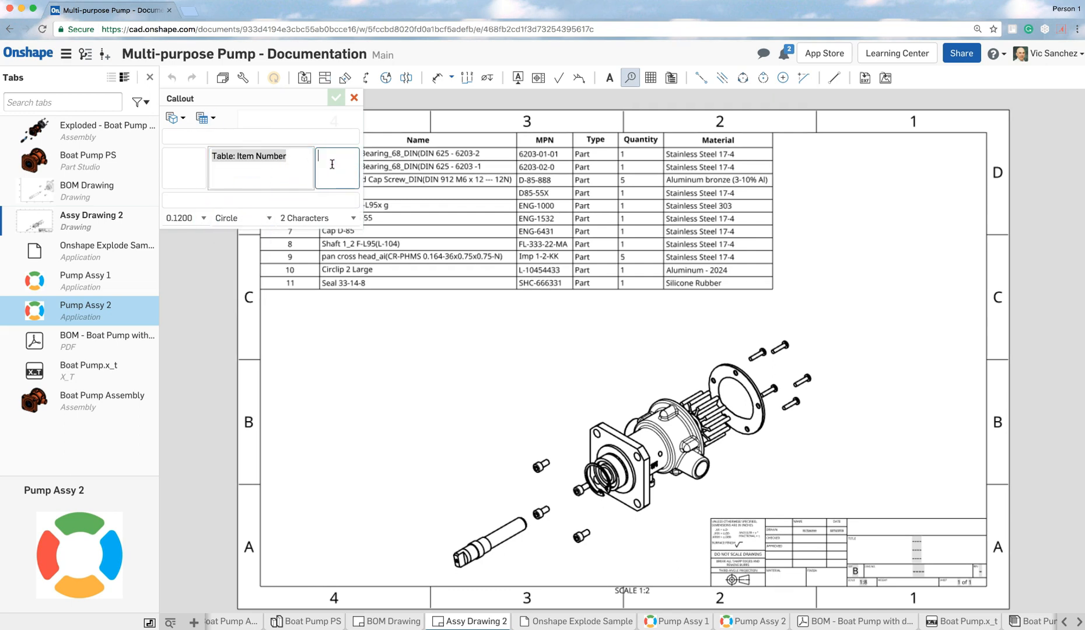
left_click(213, 119)
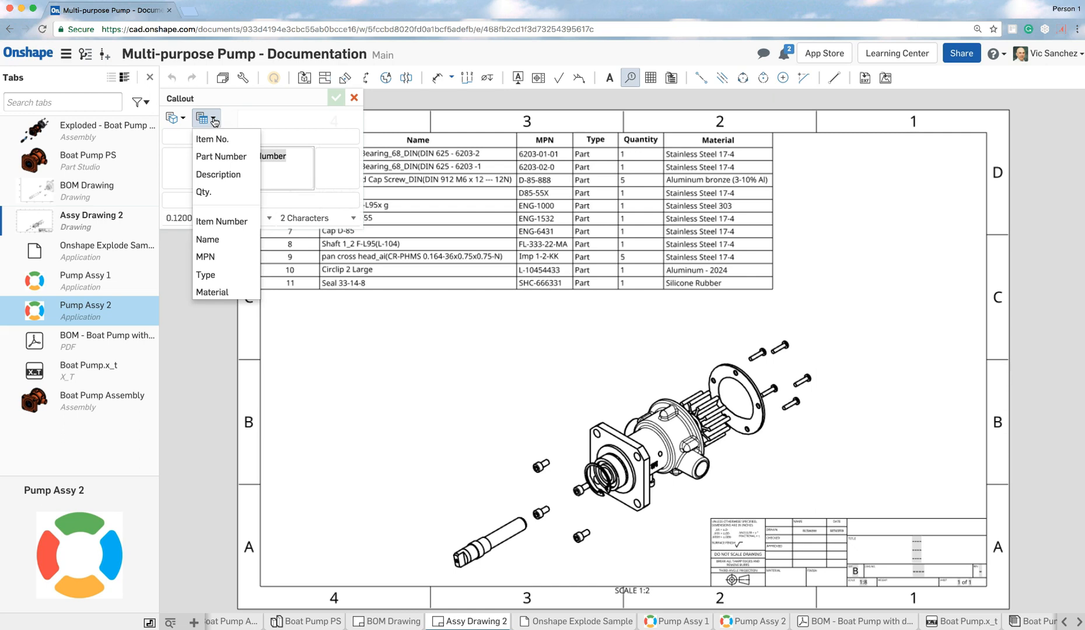
left_click(206, 191)
left_click(204, 200)
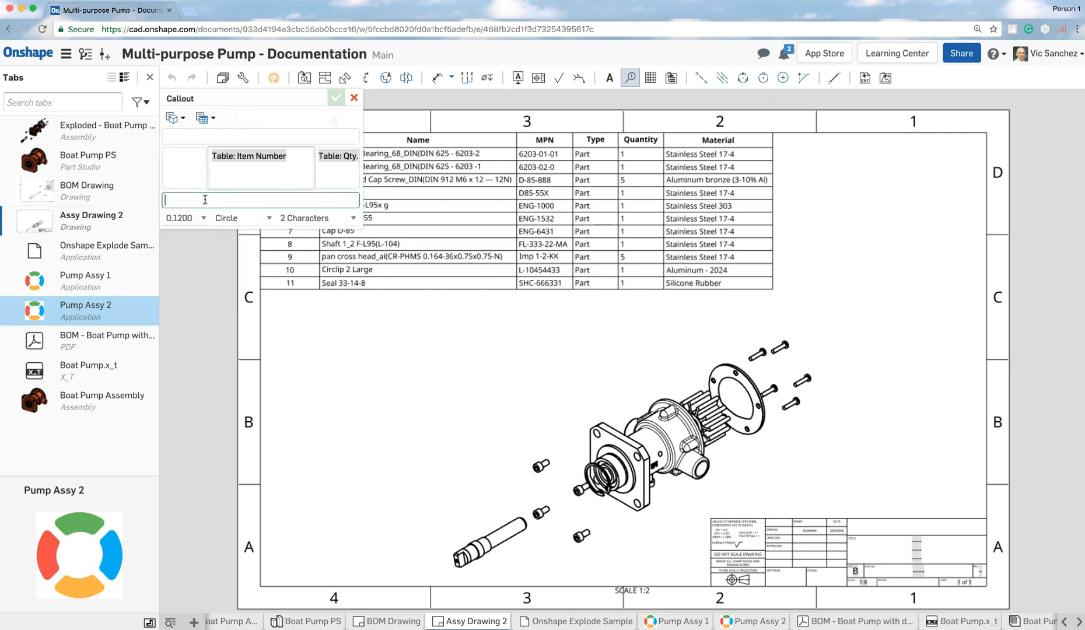
left_click(205, 118)
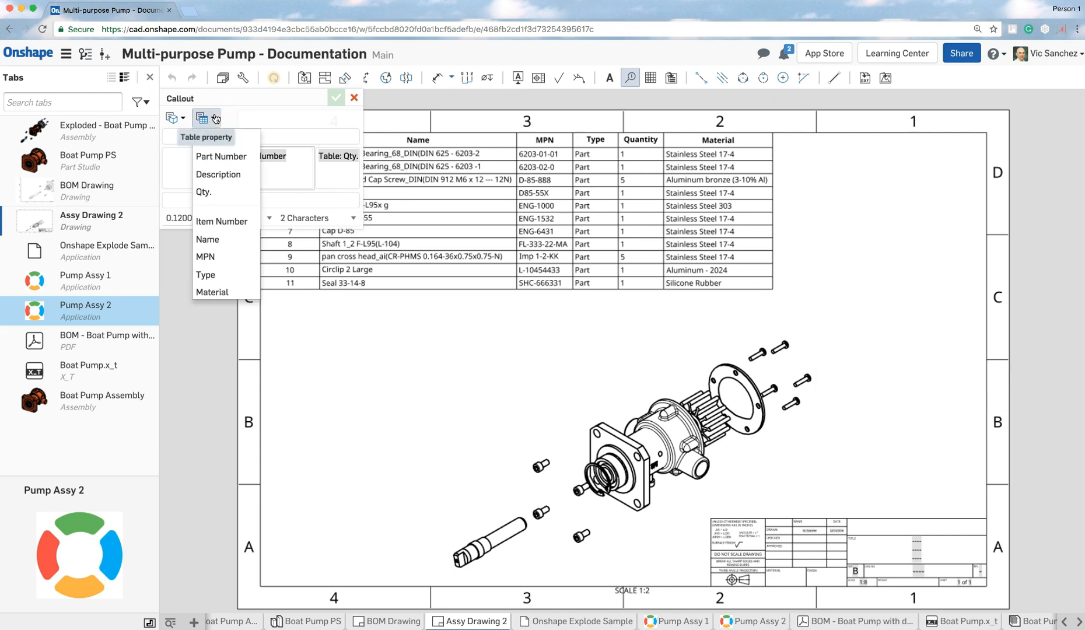
left_click(209, 256)
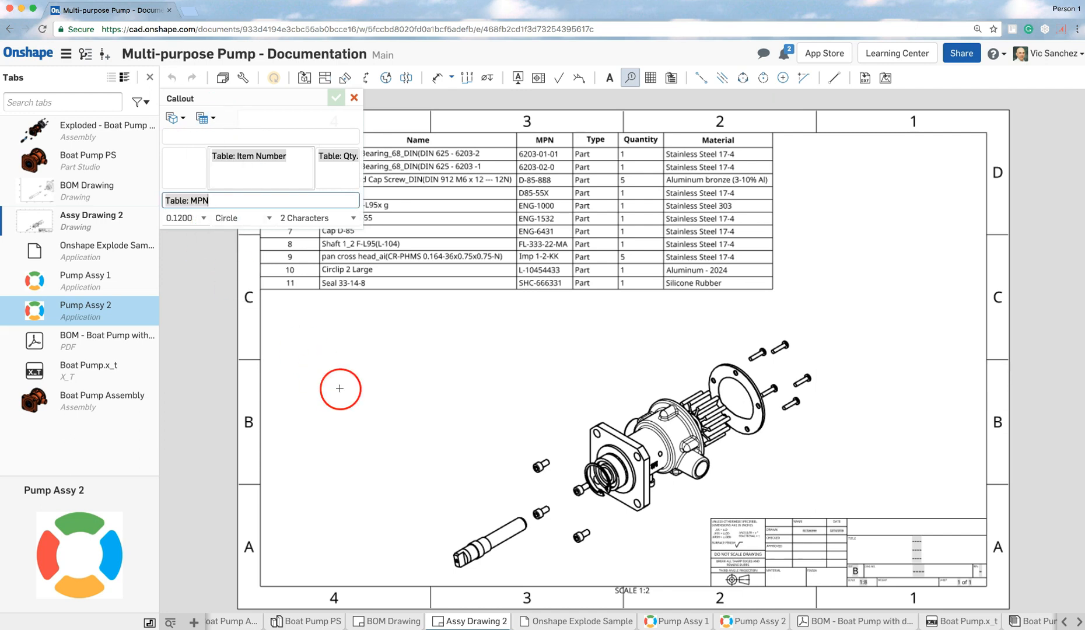
Step: Place callouts on the shaft, the upper socket head cap screw and the pump housing in the exploded view
left_click(486, 542)
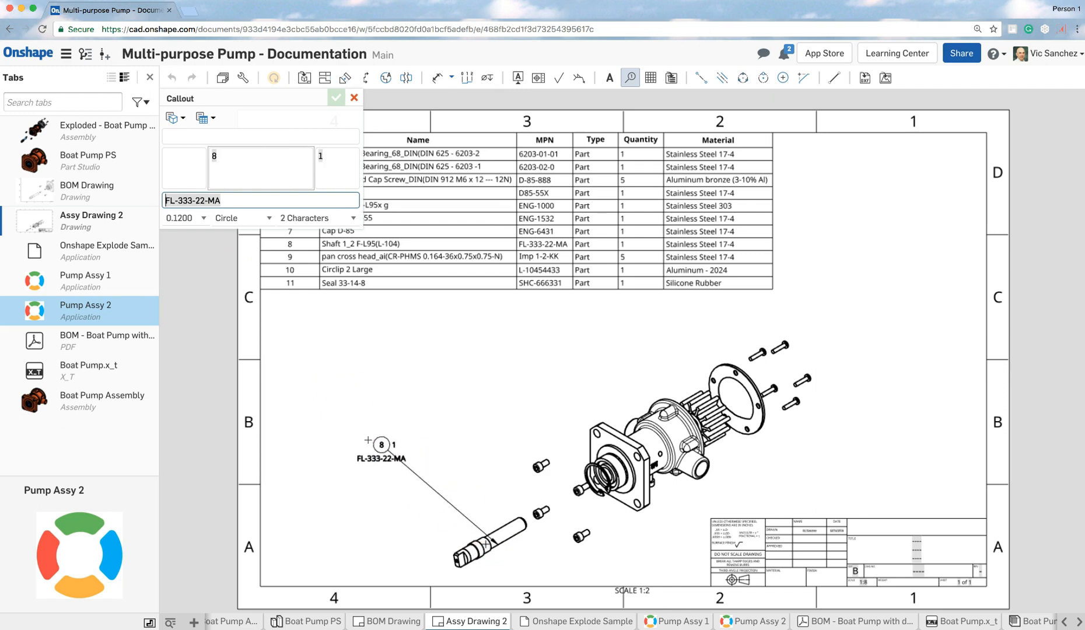
left_click(361, 439)
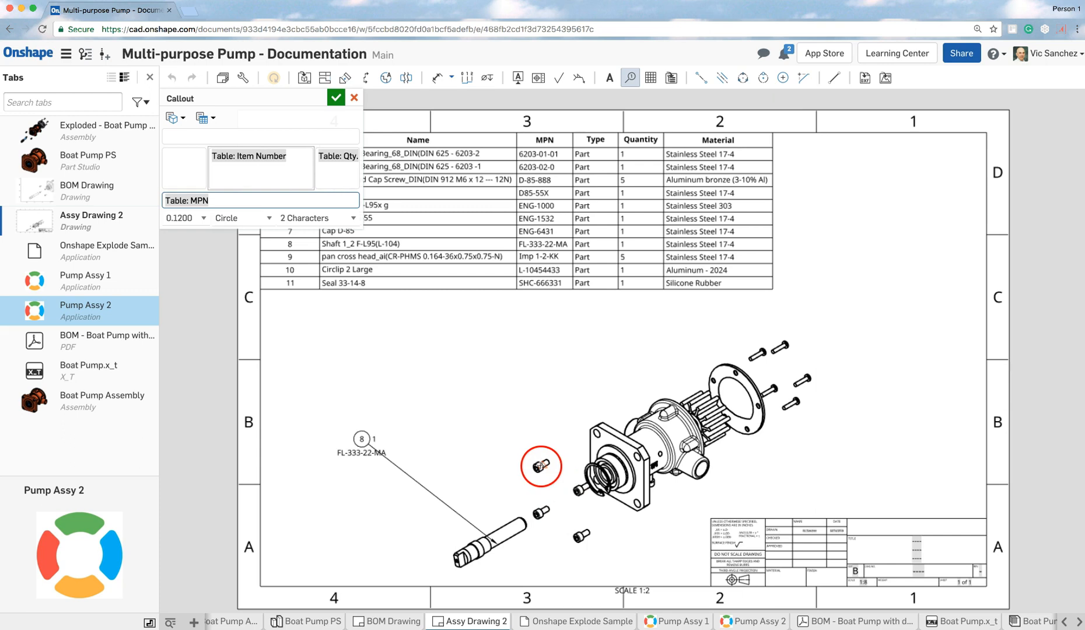
left_click(541, 467)
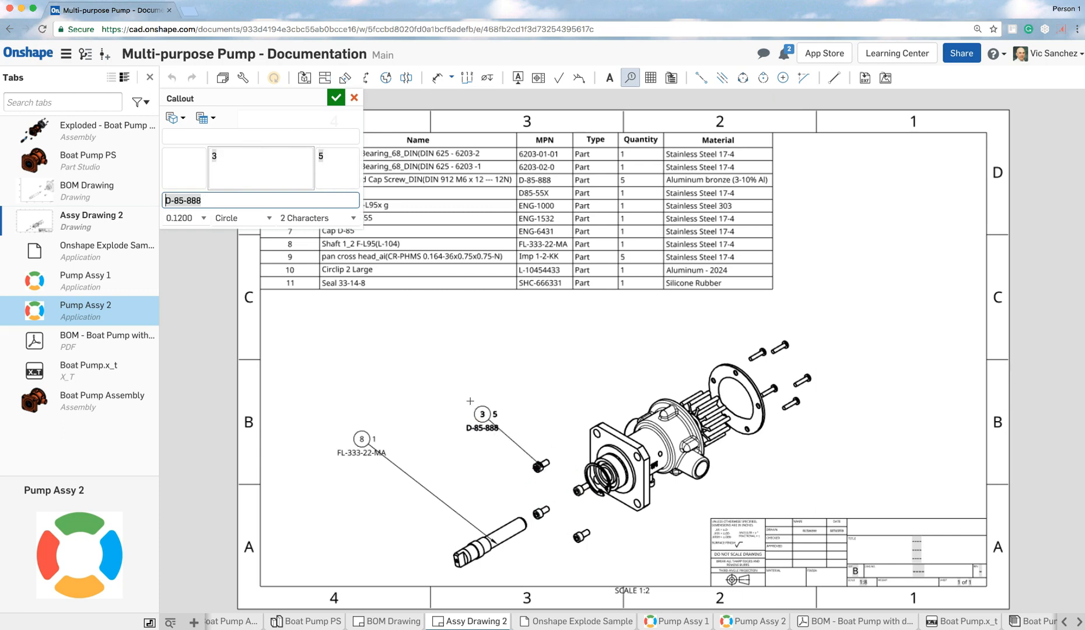
left_click(457, 380)
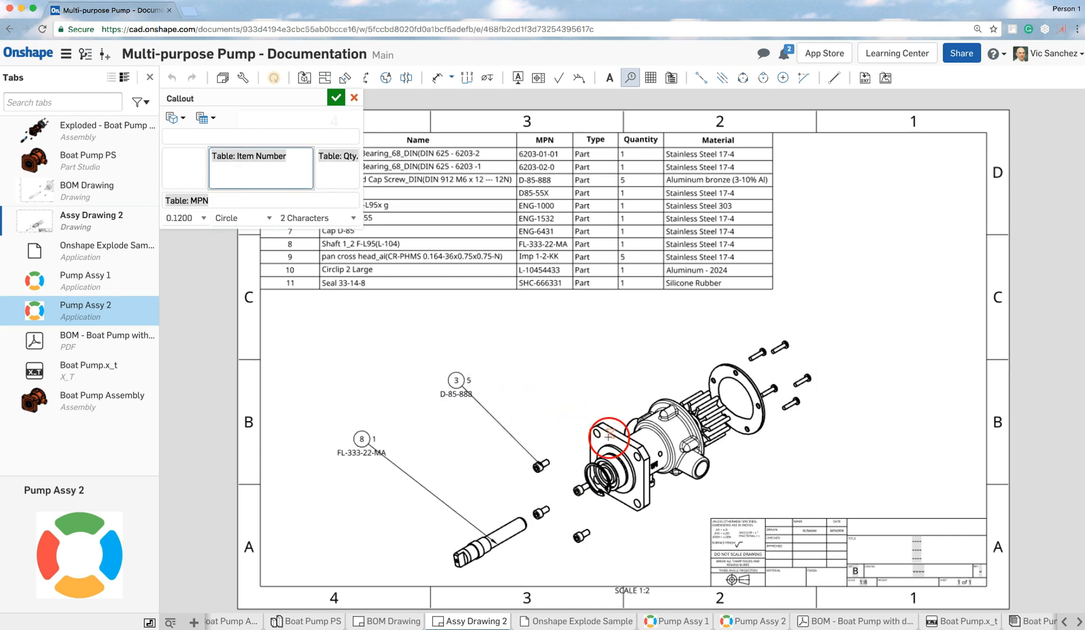
left_click(598, 418)
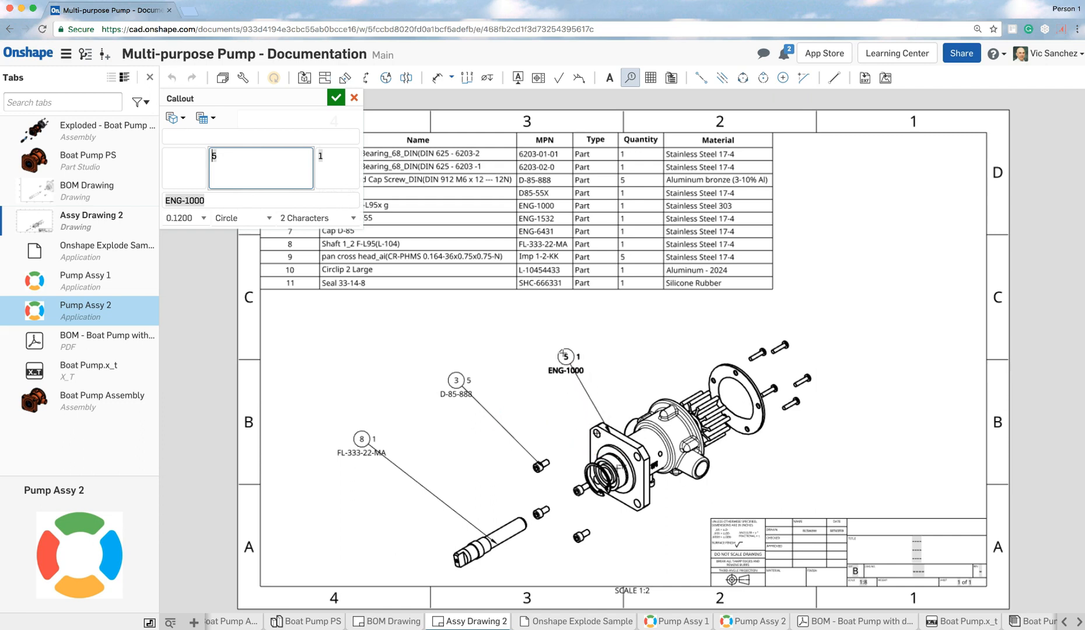
left_click(562, 354)
Step: Place callouts on the round flange ring and one of the pan head screws, then finish the callout command
left_click(736, 399)
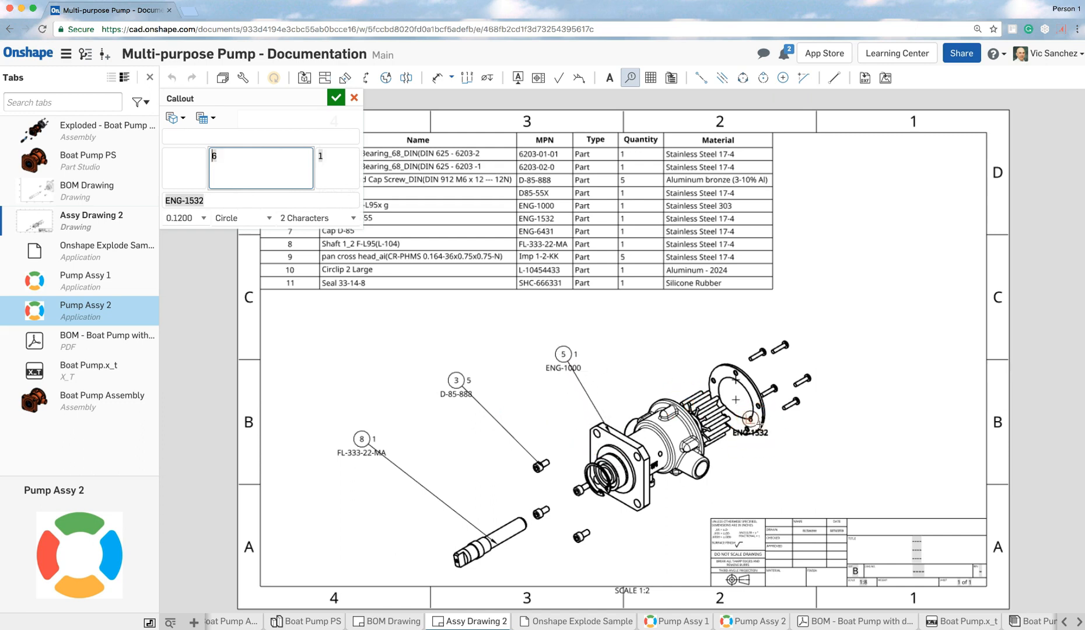
left_click(853, 466)
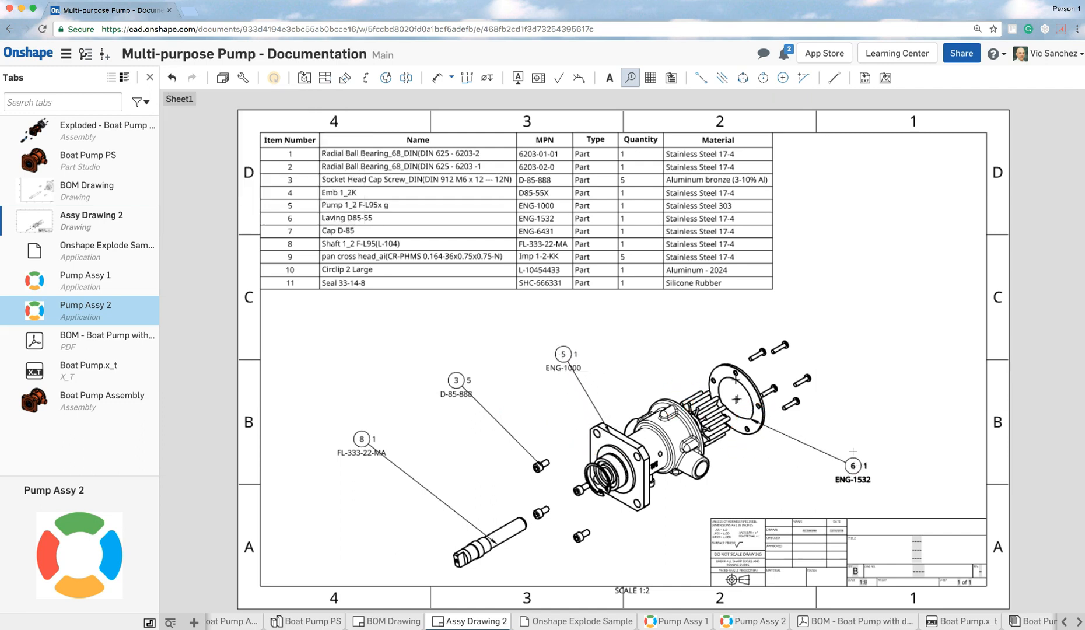
left_click(804, 380)
left_click(854, 278)
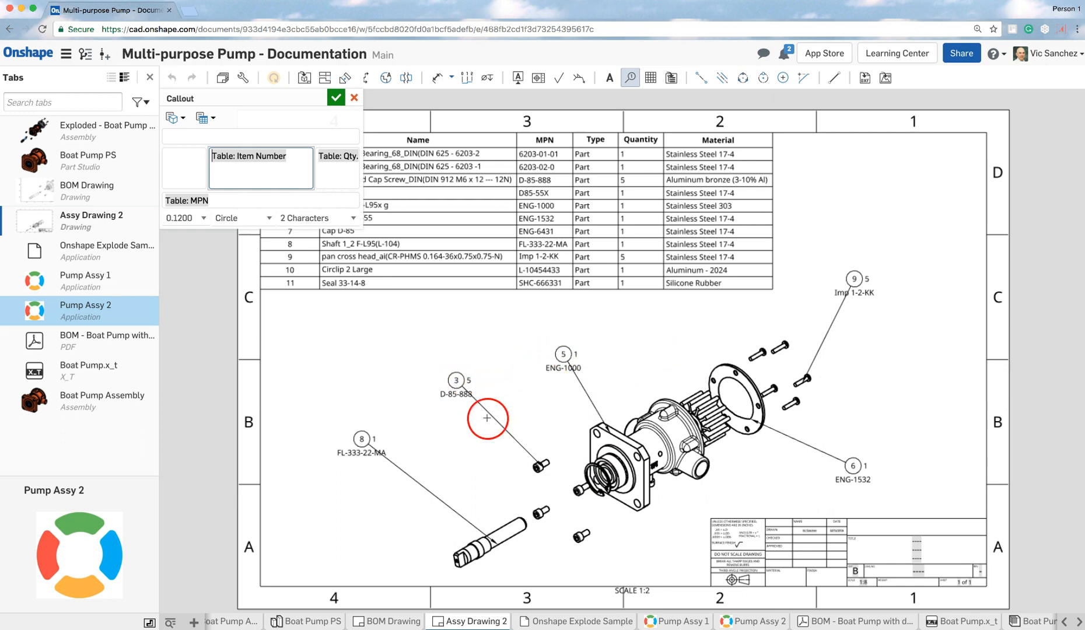
left_click(336, 98)
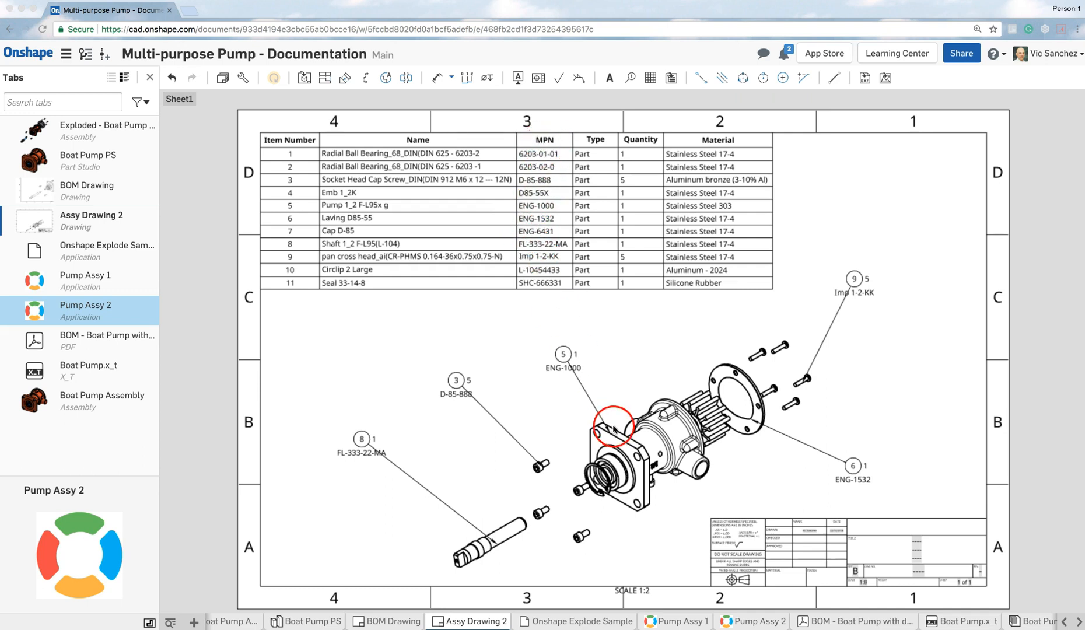
Step: In OpenBOM's Pump Assy 2 list, set the MPNs of bearing items 1 and 2 to 6203-01-02a and 6203-02-03b
left_click(744, 623)
left_click(744, 623)
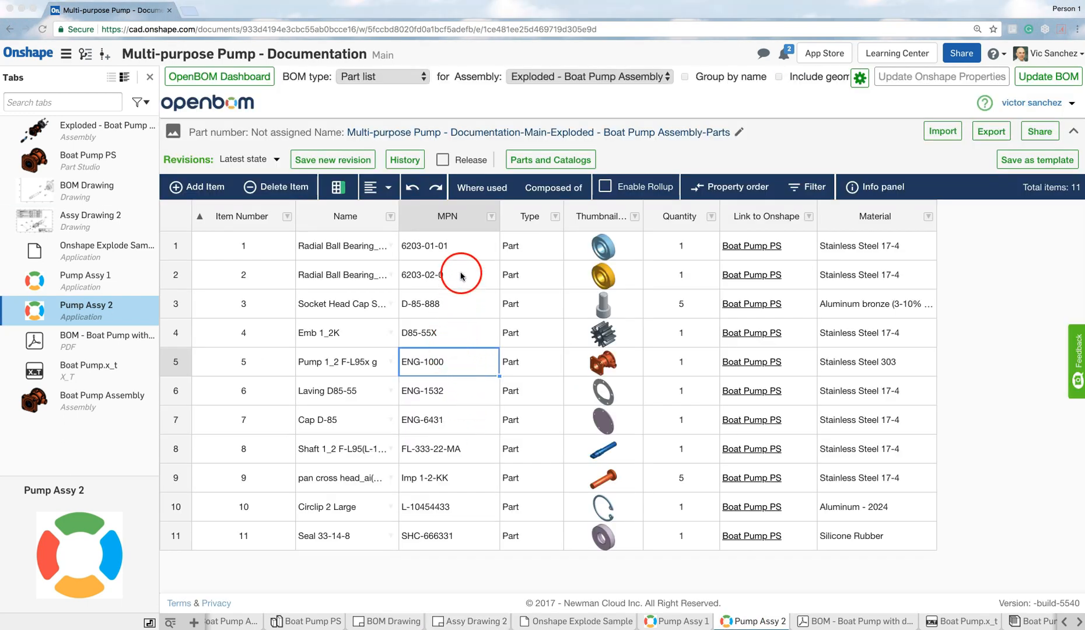
double_click(456, 249)
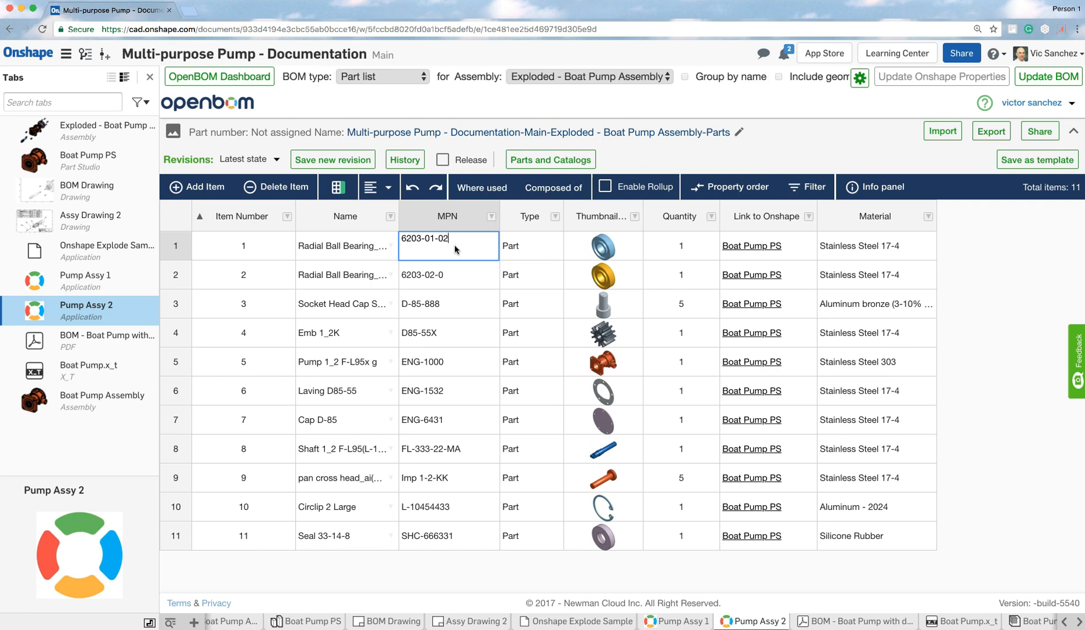
double_click(445, 273)
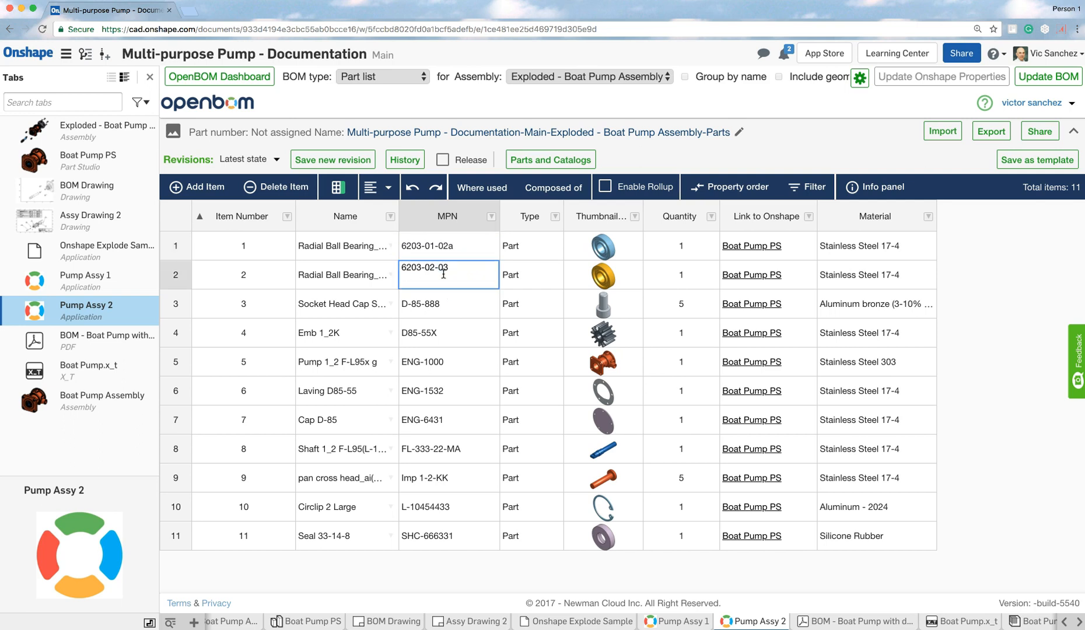
left_click(446, 291)
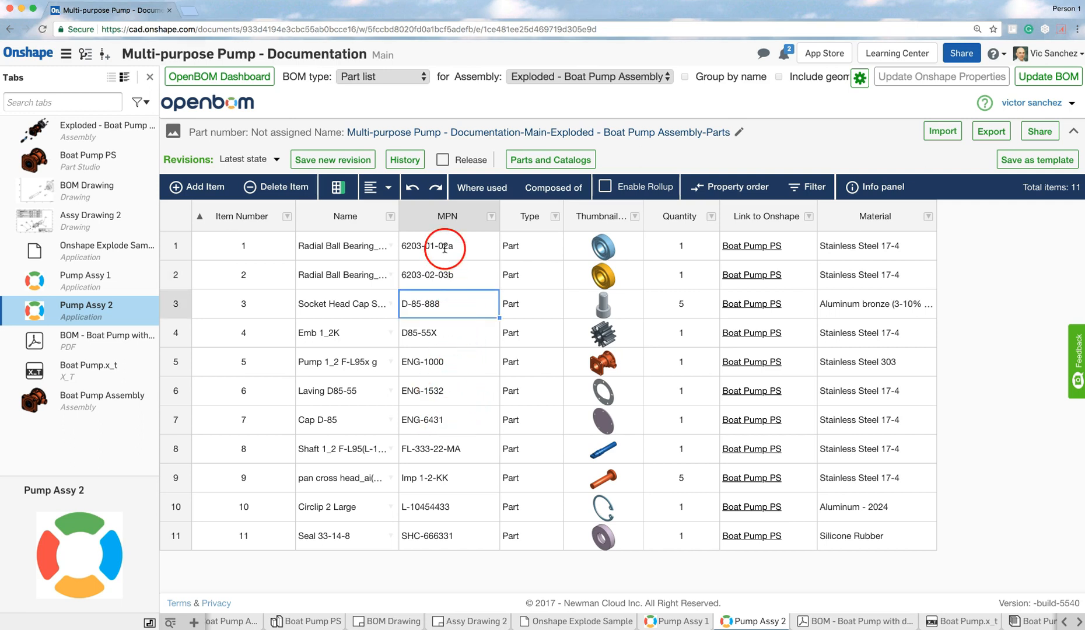
Step: Cycle the parts list's MPN sort through ascending and descending back to the unsorted row order
left_click(423, 222)
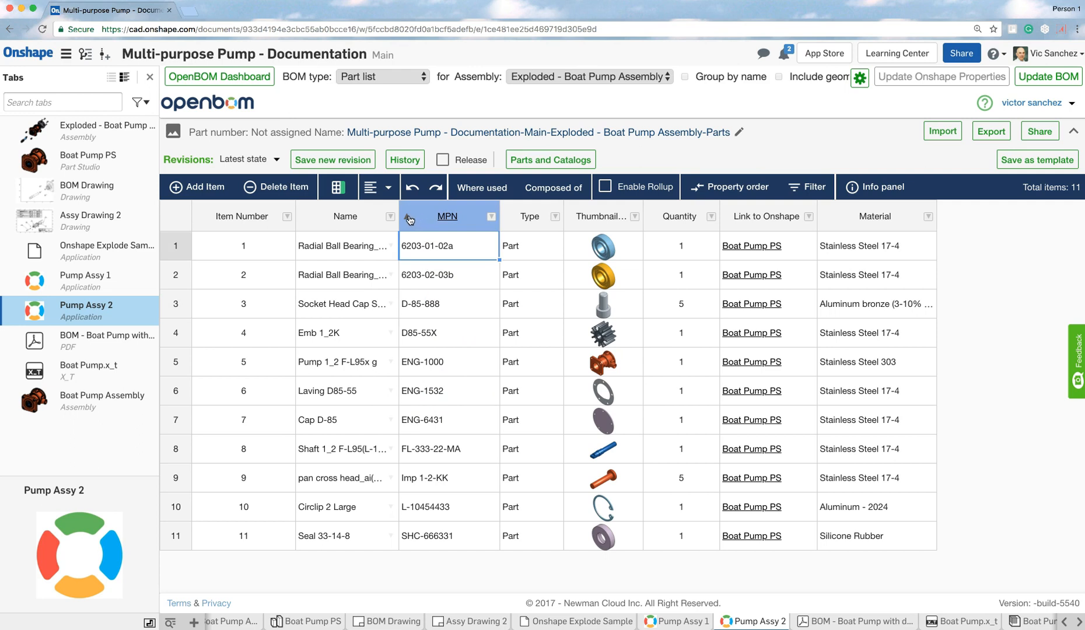
left_click(407, 218)
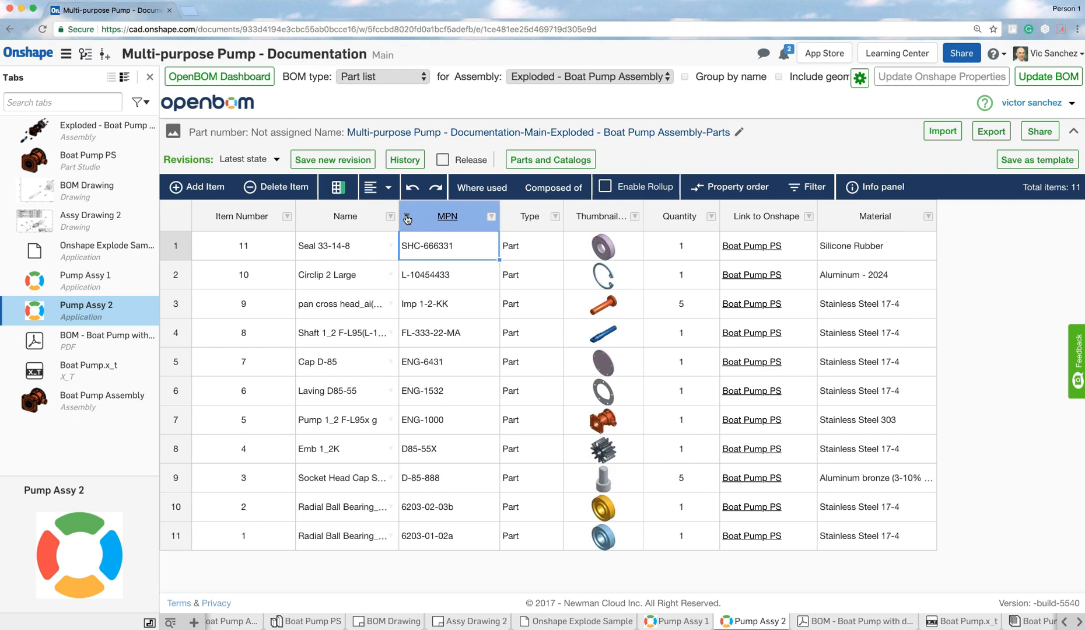
left_click(406, 217)
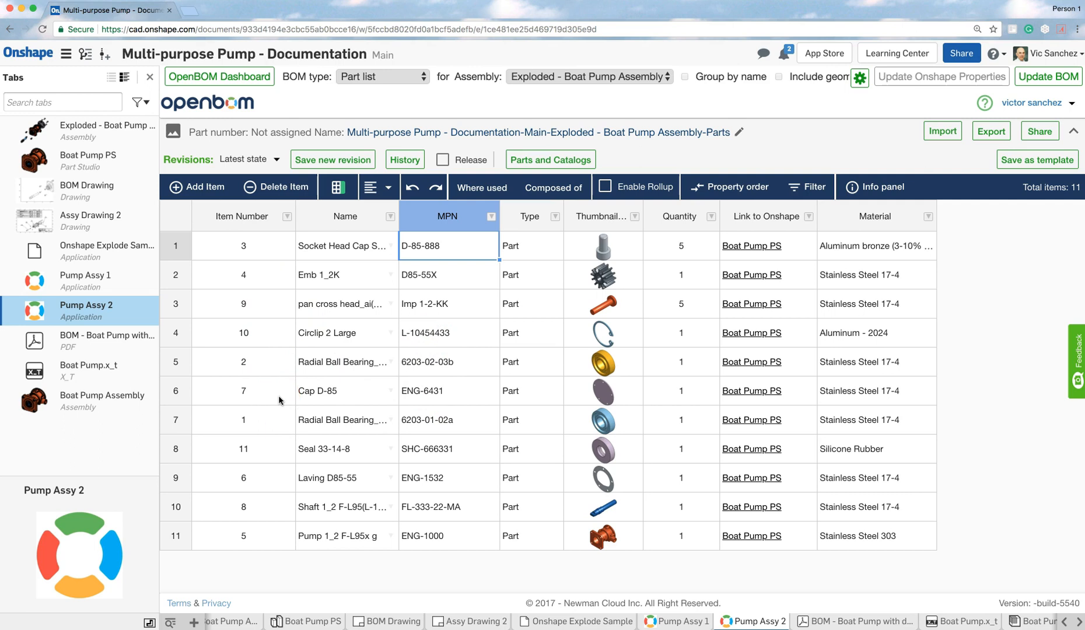
Step: Renumber the Item Number column automatically starting from 1 and center its values
left_click(286, 217)
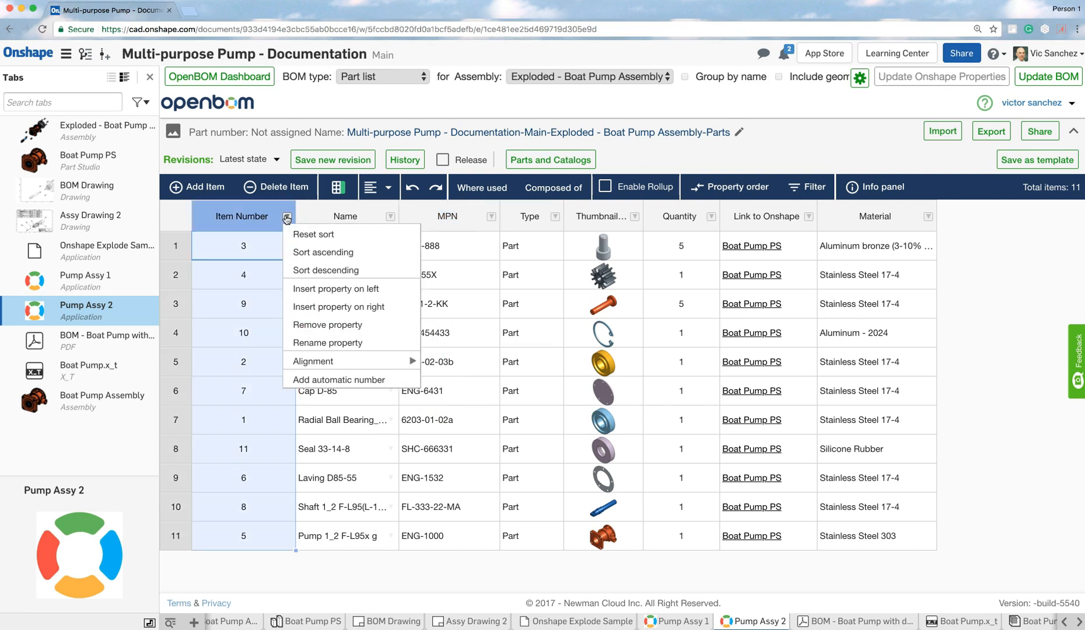
left_click(330, 380)
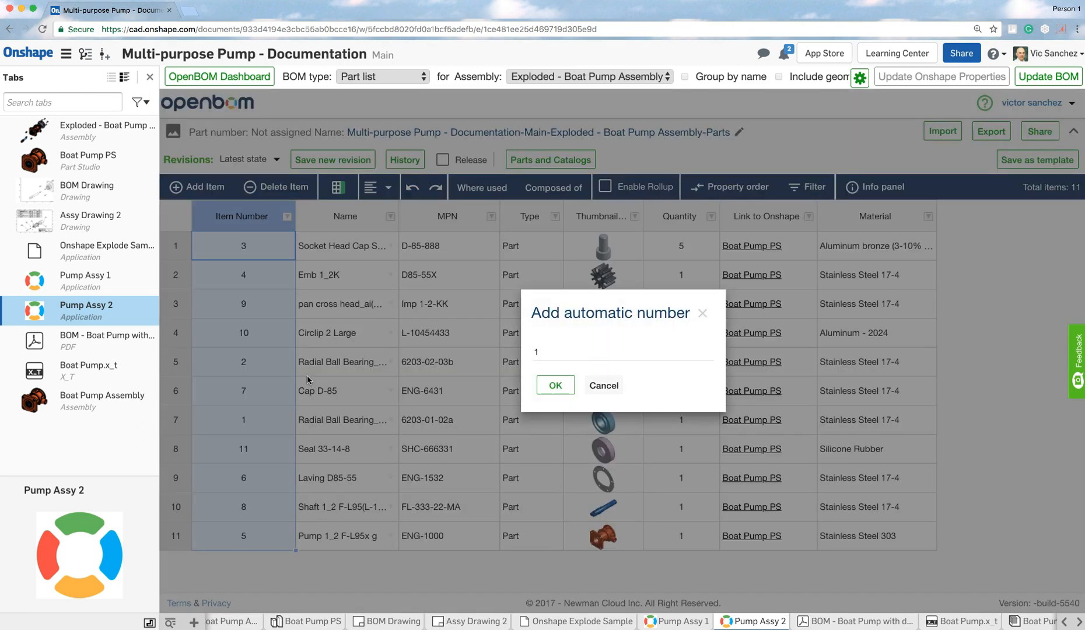
left_click(557, 386)
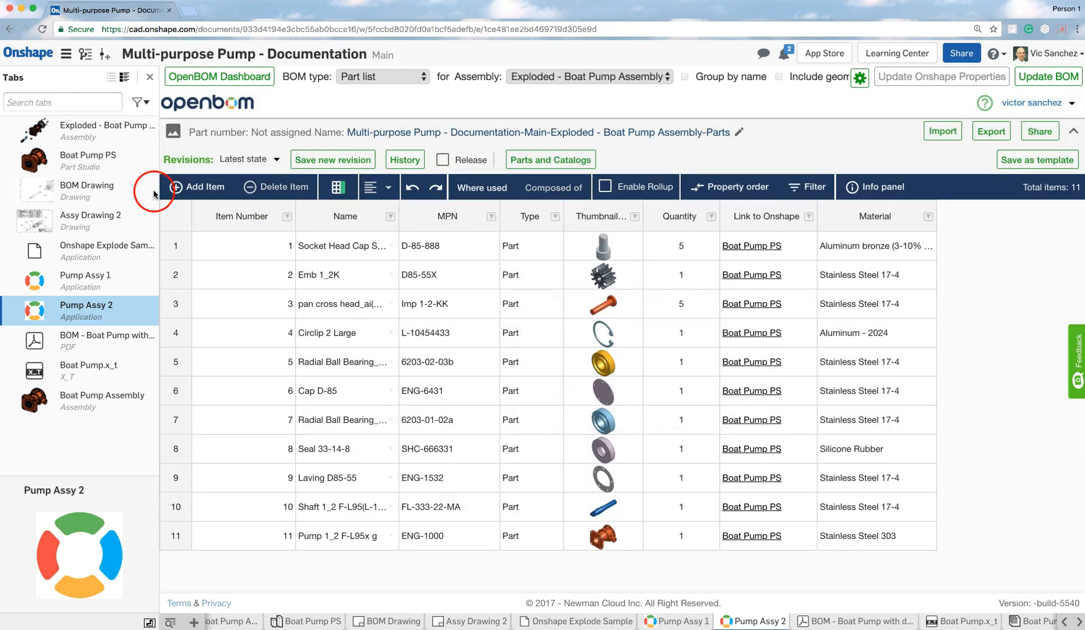
left_click(197, 226)
left_click(374, 187)
left_click(410, 217)
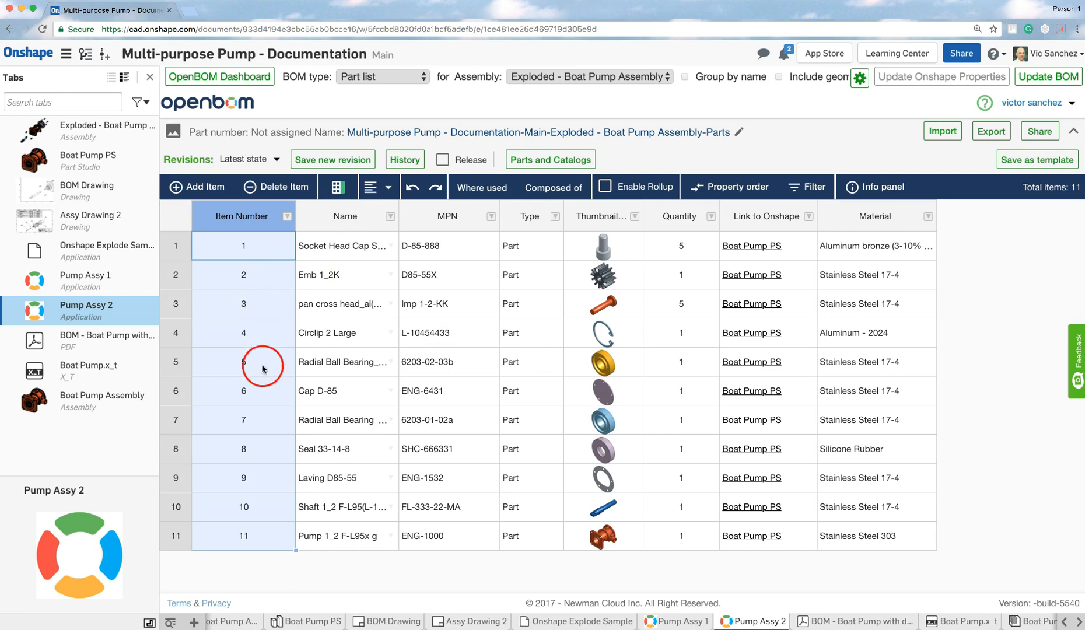
left_click(257, 303)
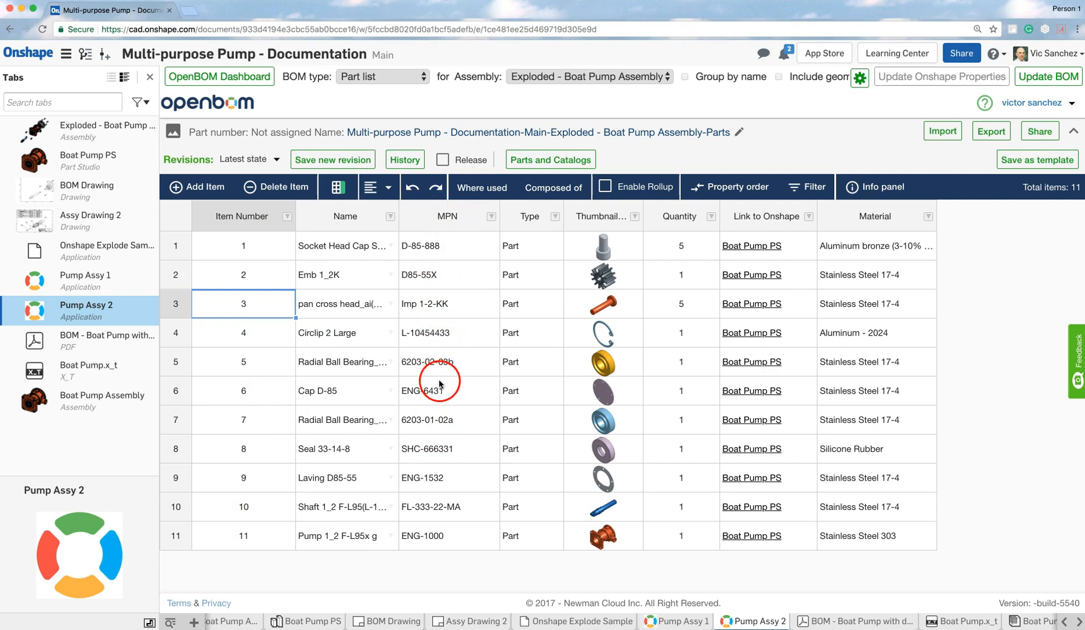
Step: Update the Onshape properties from OpenBOM, then update Assy Drawing 2 to refresh its BOM table and callouts
left_click(920, 81)
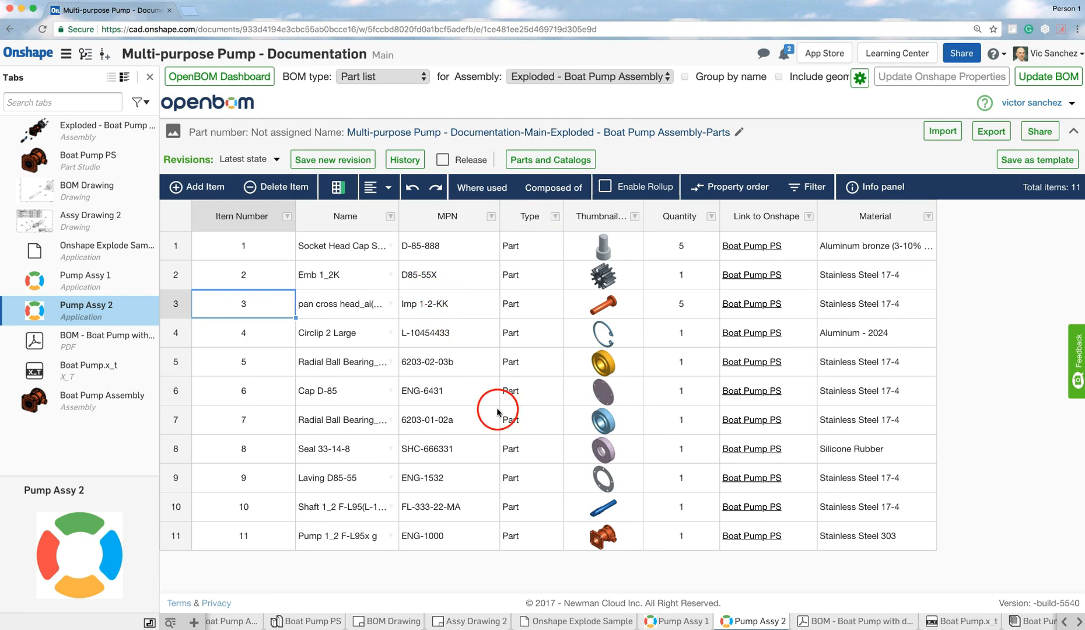
left_click(471, 622)
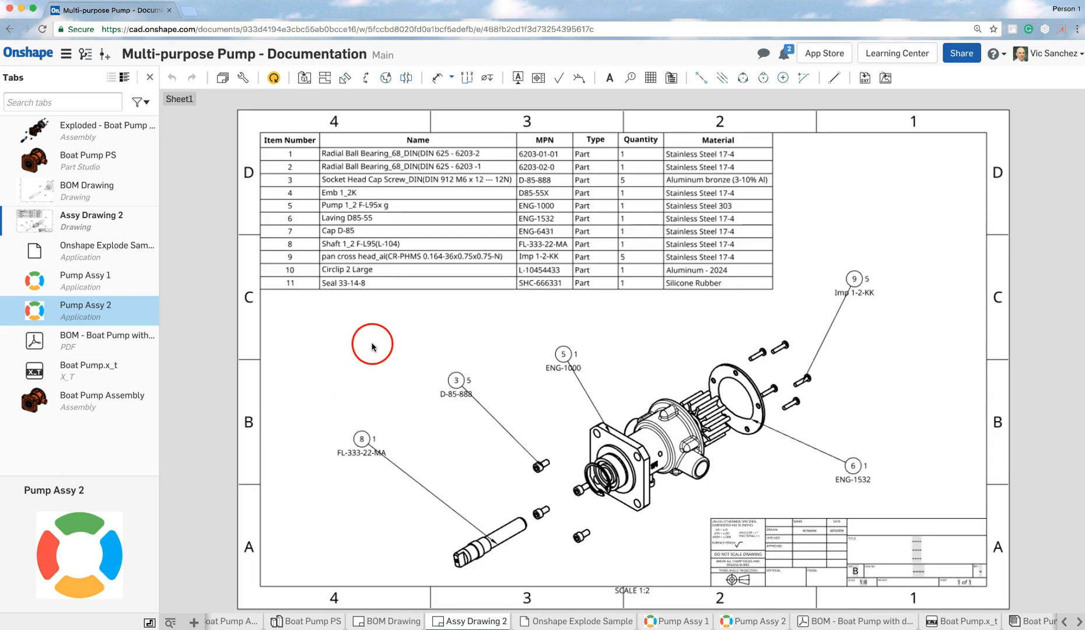
left_click(379, 270)
left_click(399, 310)
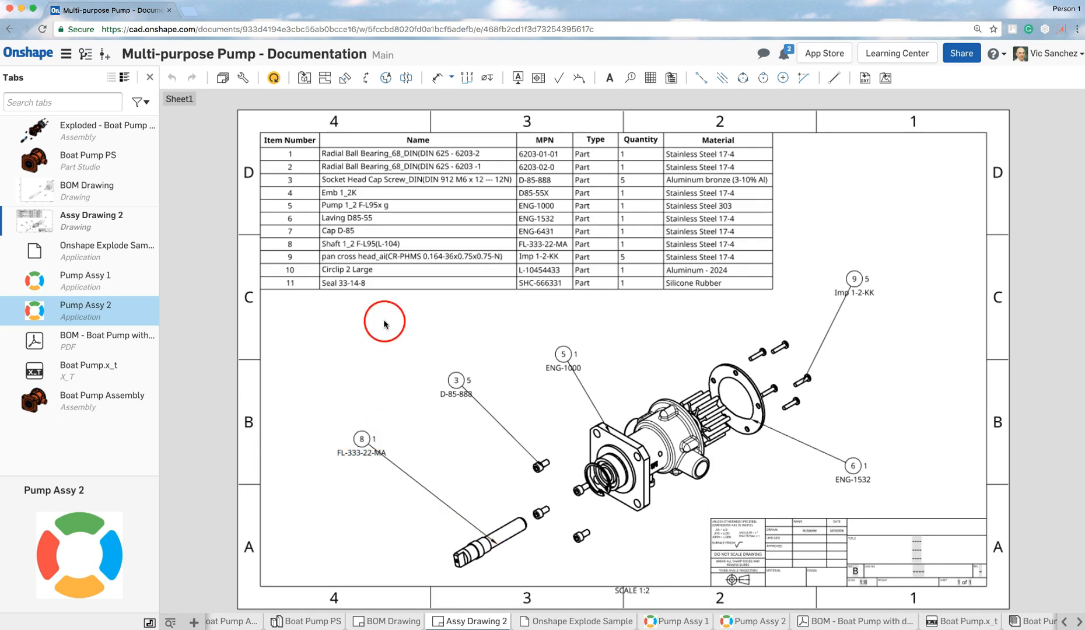
left_click(274, 78)
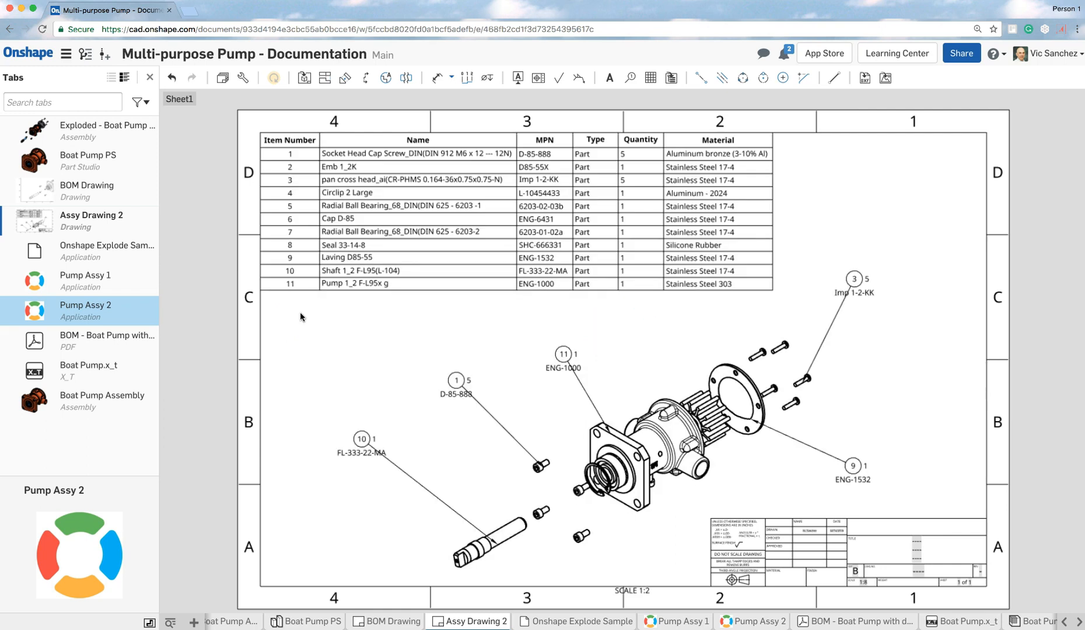
left_click(357, 323)
left_click(546, 250)
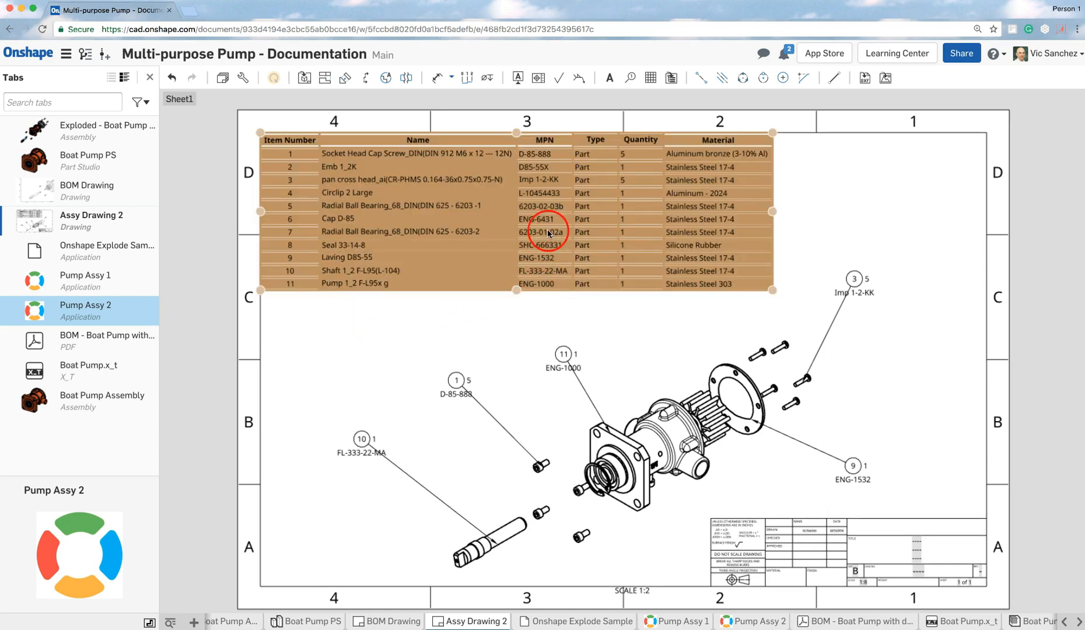